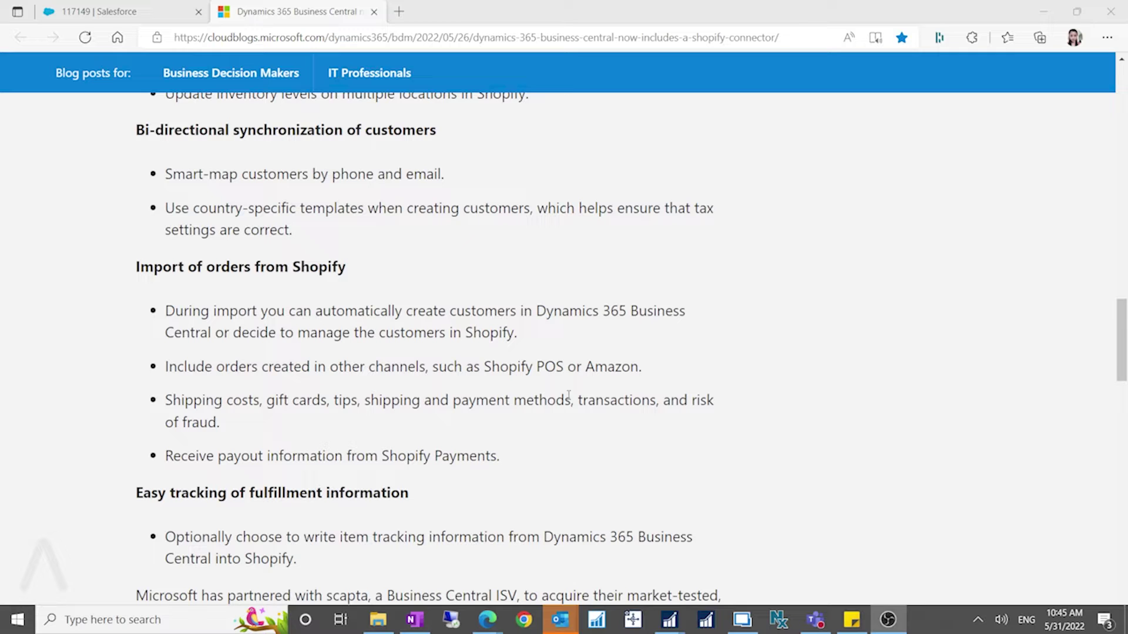
Scroll the Shopify blog post to the order-import section, then switch to Business Central.
scroll(568, 395, "down", 3)
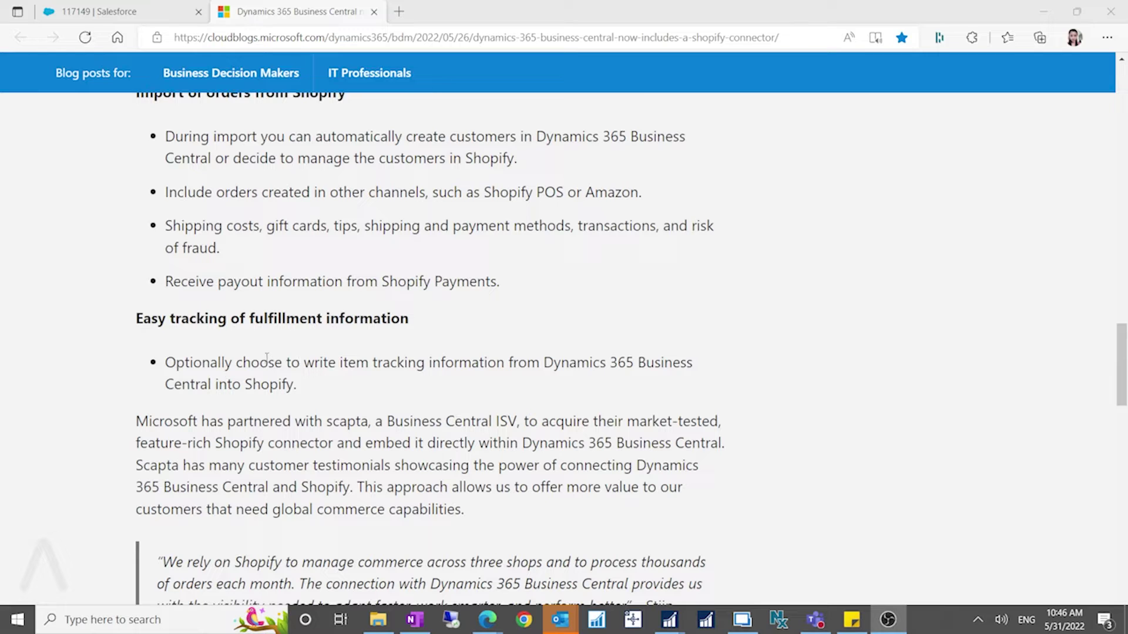
key("alt+Tab")
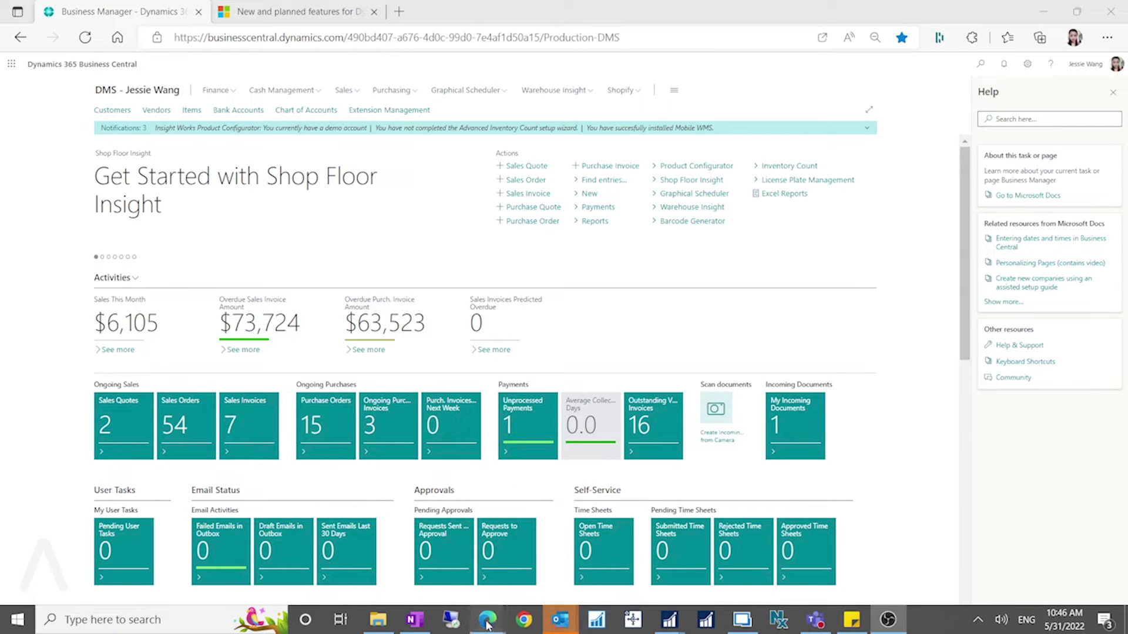
Check the Shopify connector entry in the 2022 wave 1 planned features, then switch to Requests to Approve.
mouse_move(487, 620)
mouse_move(429, 575)
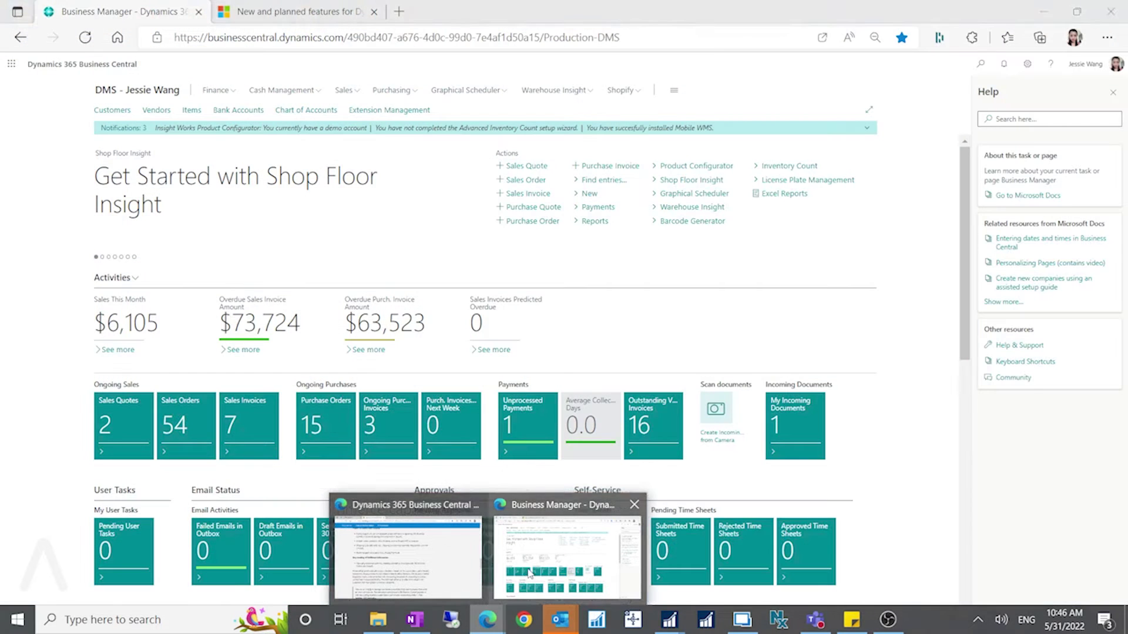
left_click(567, 558)
left_click(348, 8)
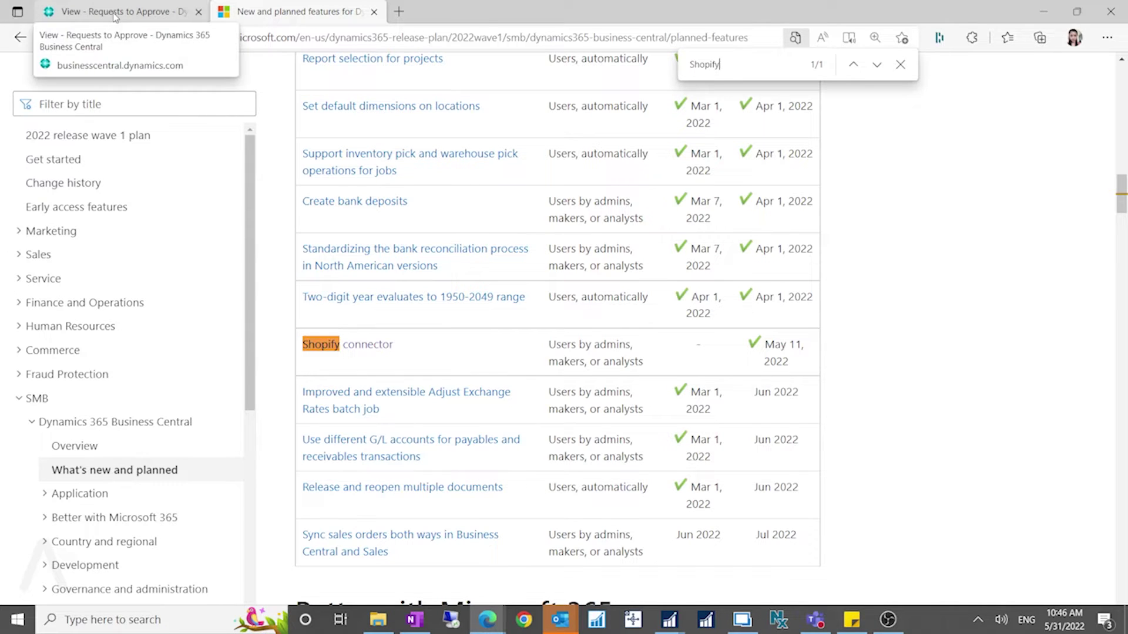
left_click(152, 13)
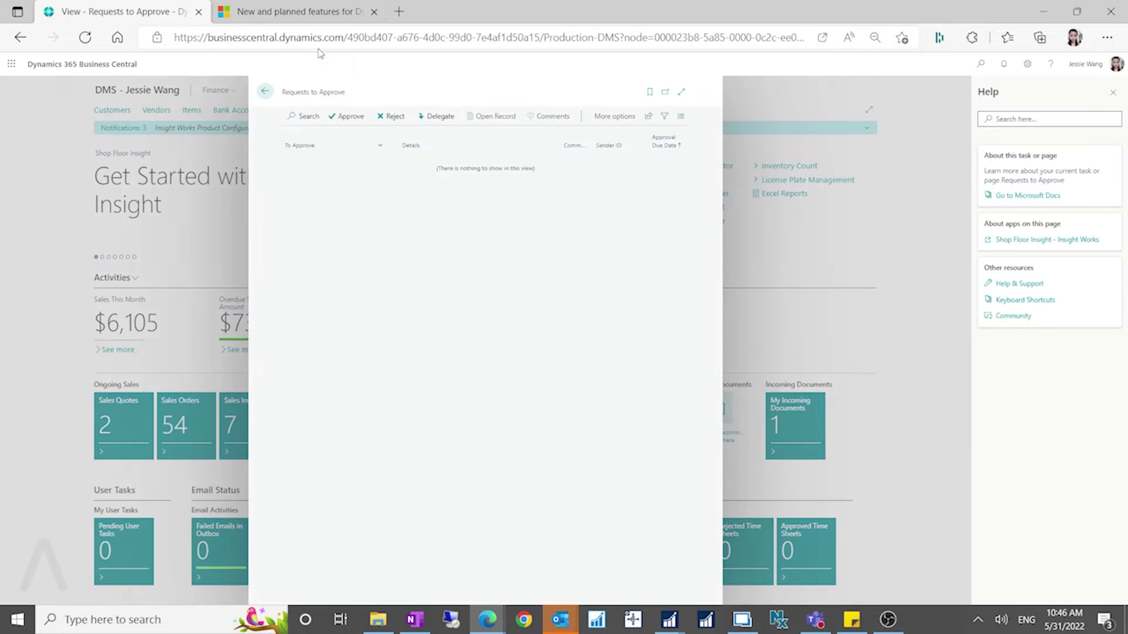
Leave Requests to Approve for the home page and dismiss the Help & Support pane.
left_click(266, 93)
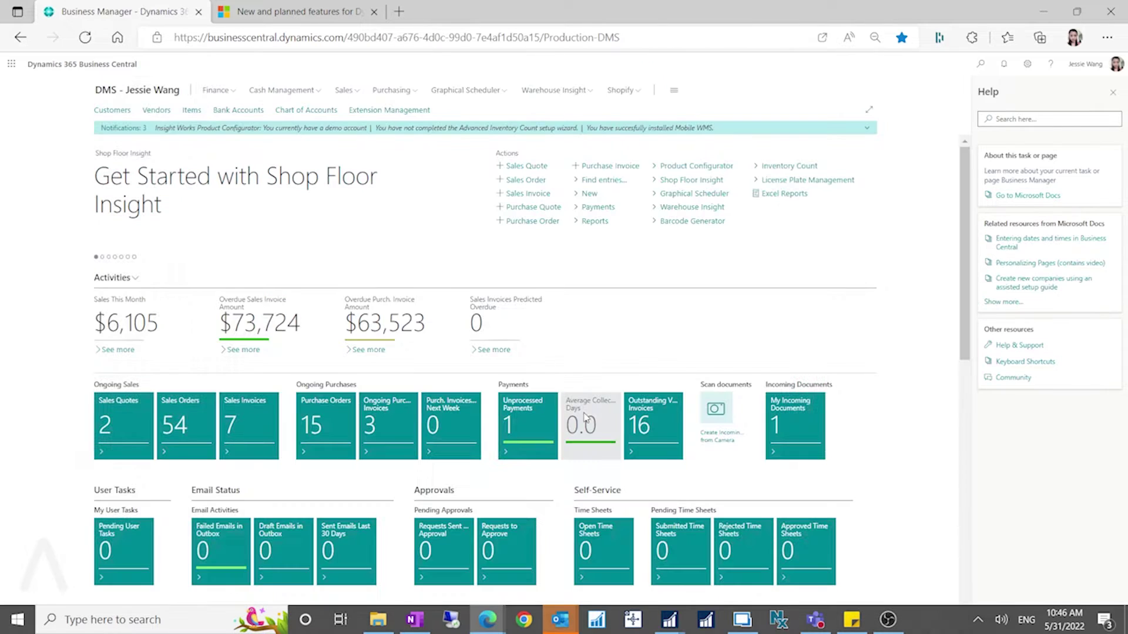
left_click(622, 90)
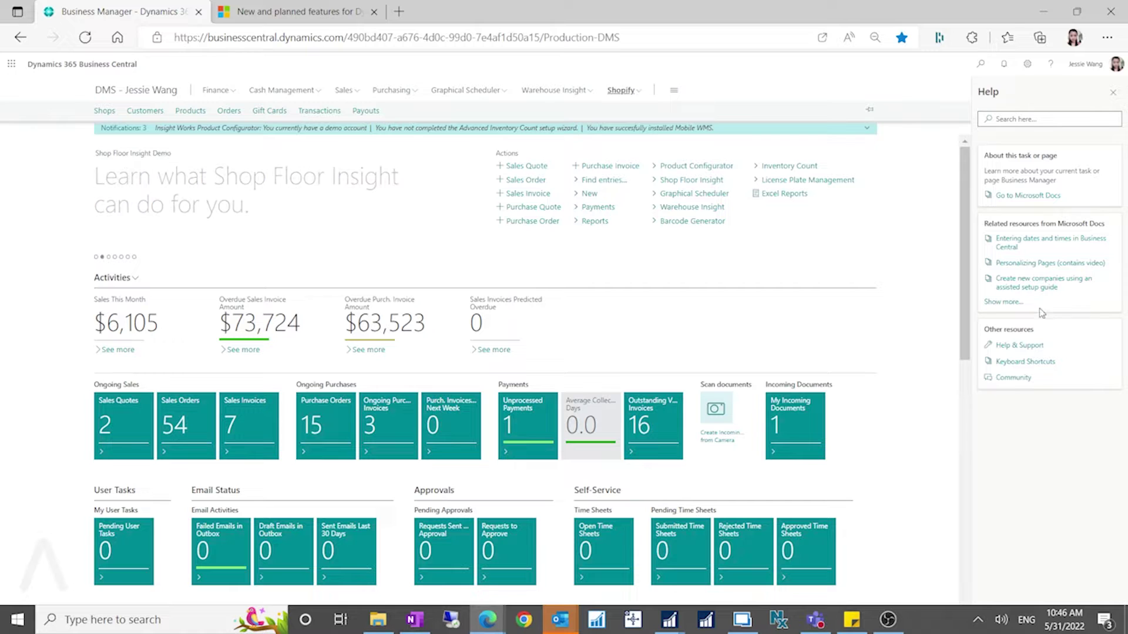
left_click(1029, 347)
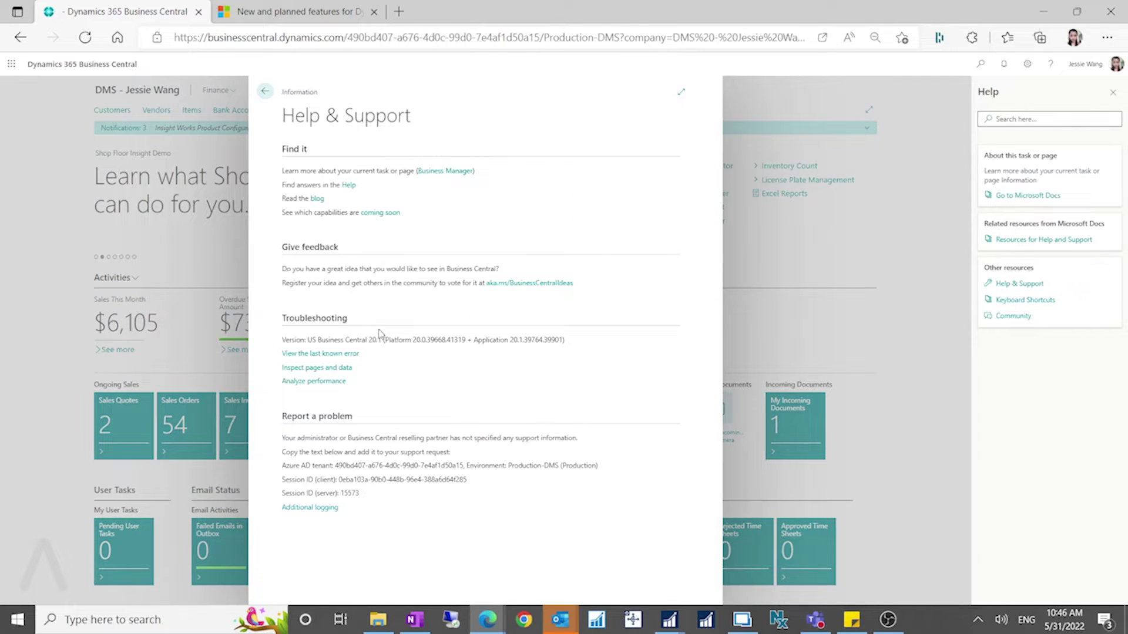
left_click(265, 91)
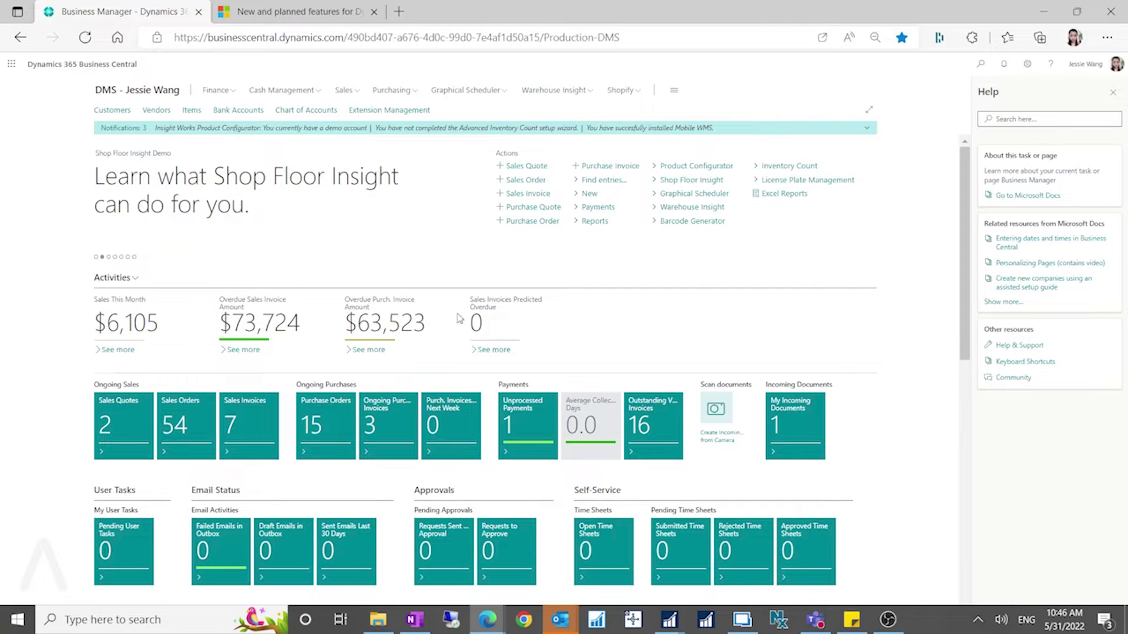
left_click(1112, 92)
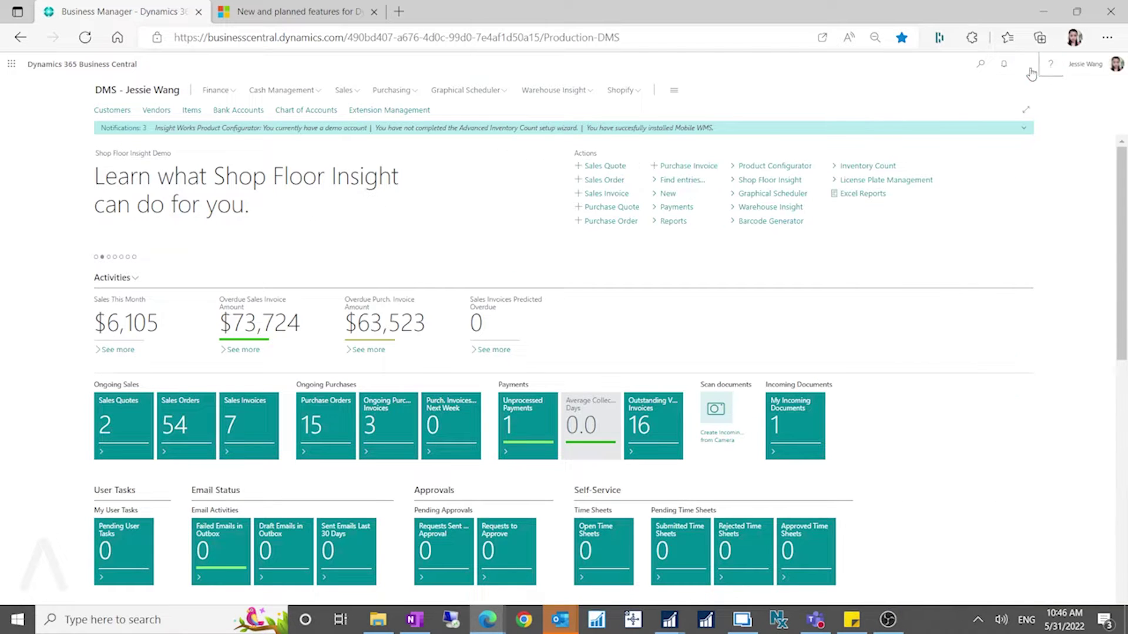
Open My Settings and close it without changes, then show the Shopify navigation links.
left_click(1026, 66)
left_click(1007, 126)
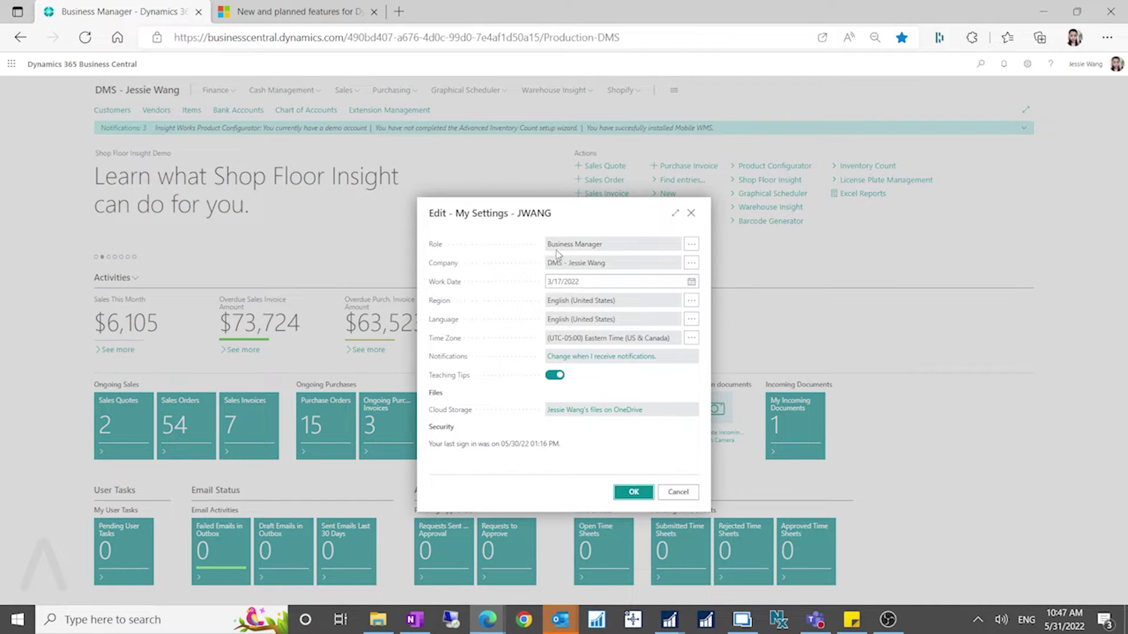
left_click(690, 213)
left_click(641, 92)
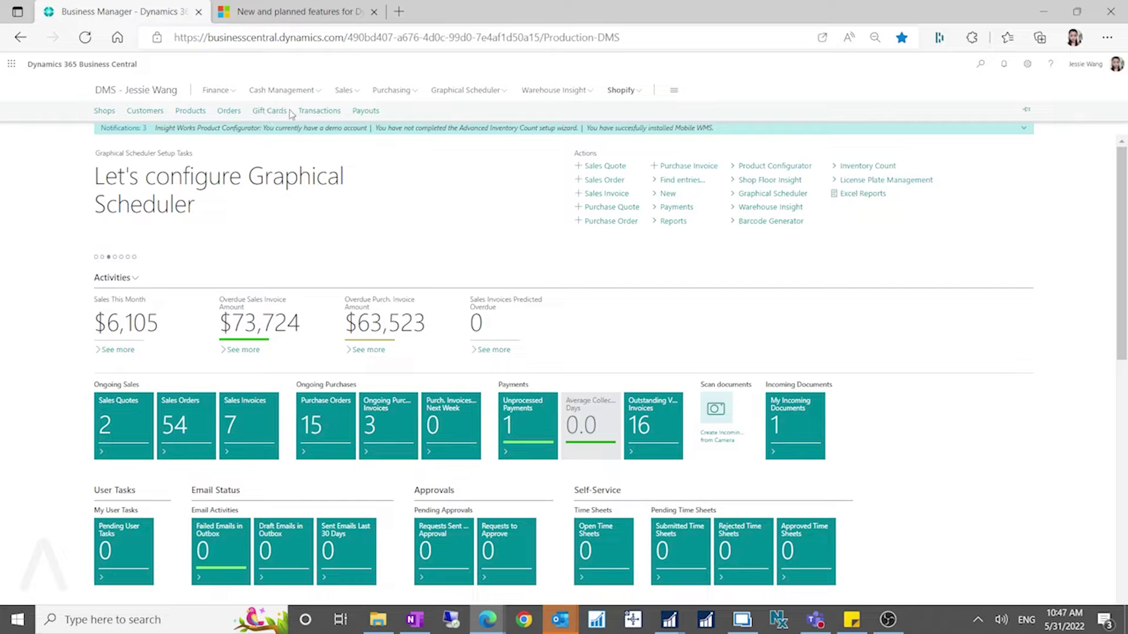
Open the ECADEMO shop card from the Shopify Shops list.
left_click(104, 112)
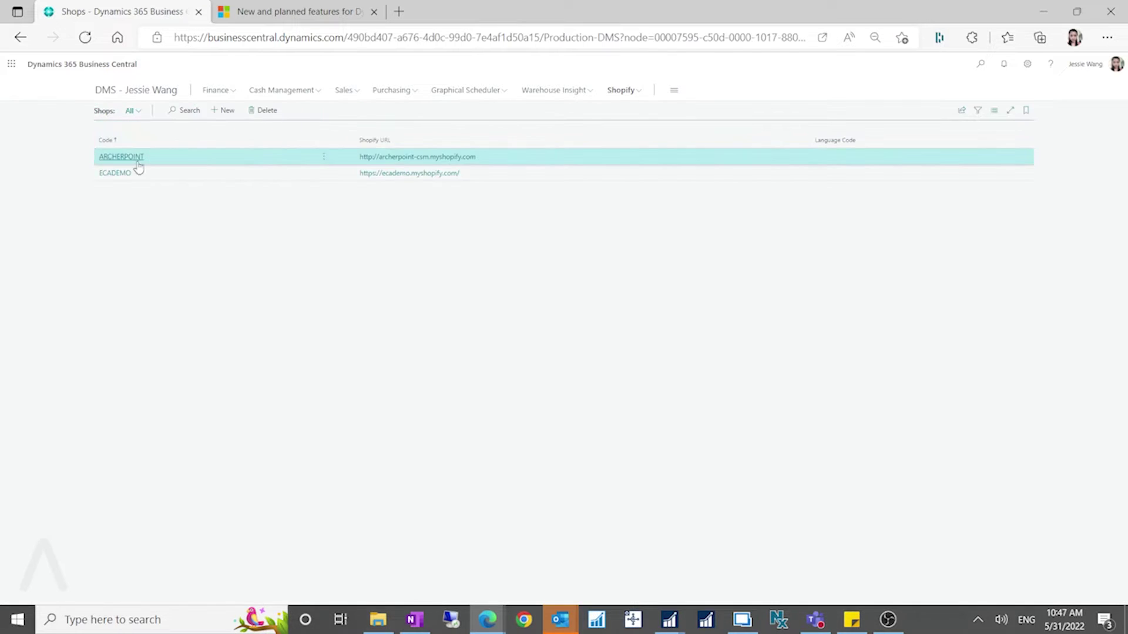
left_click(115, 173)
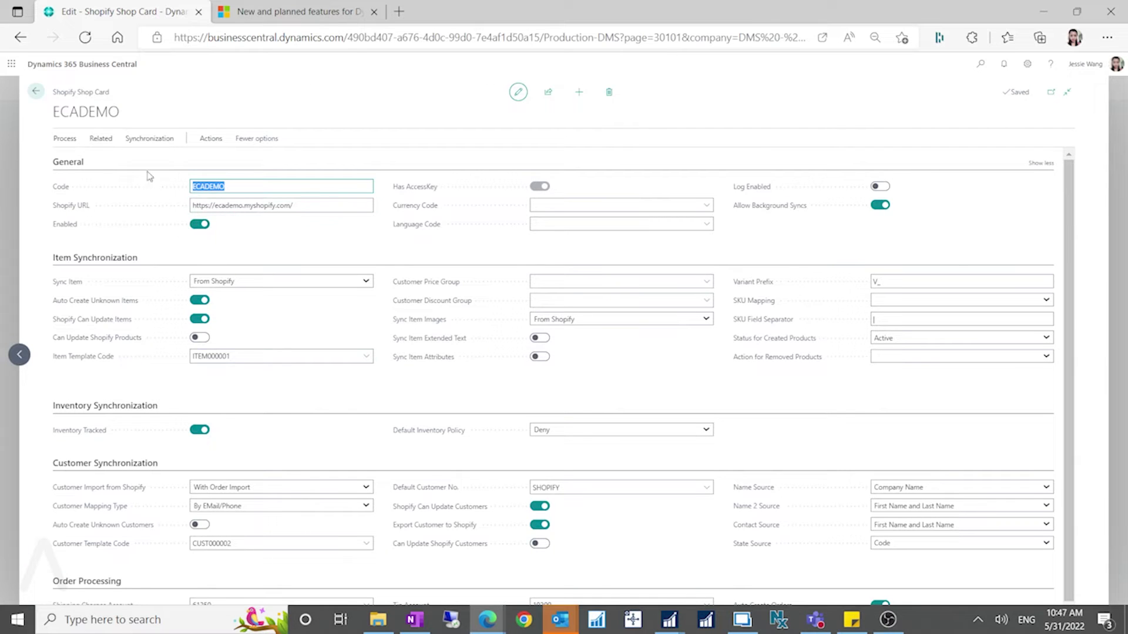
left_click(36, 91)
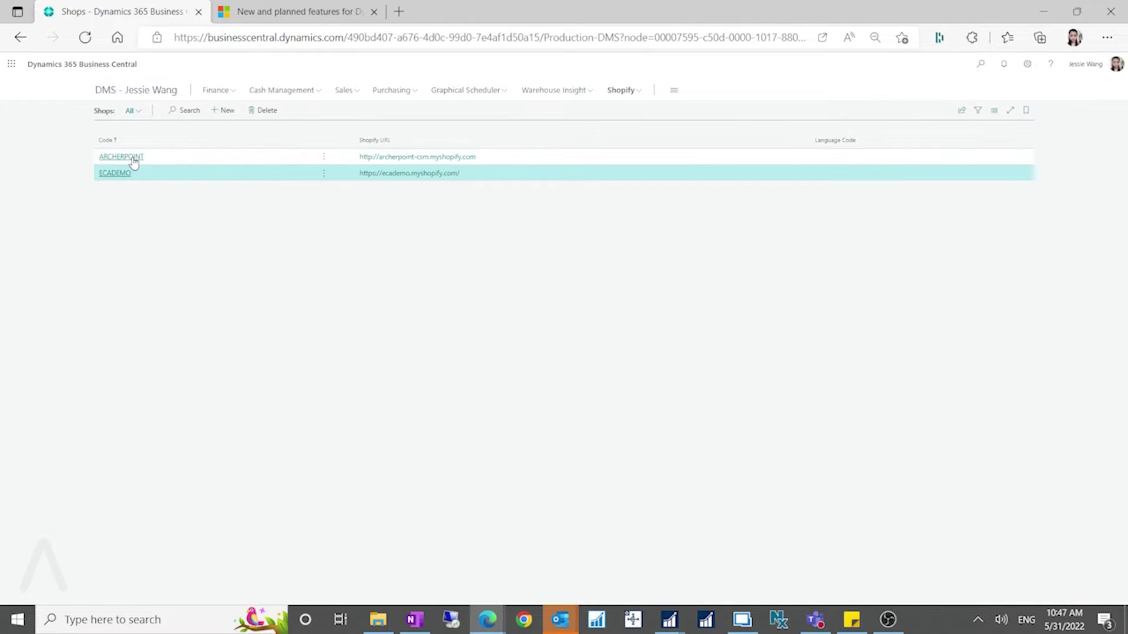
left_click(117, 174)
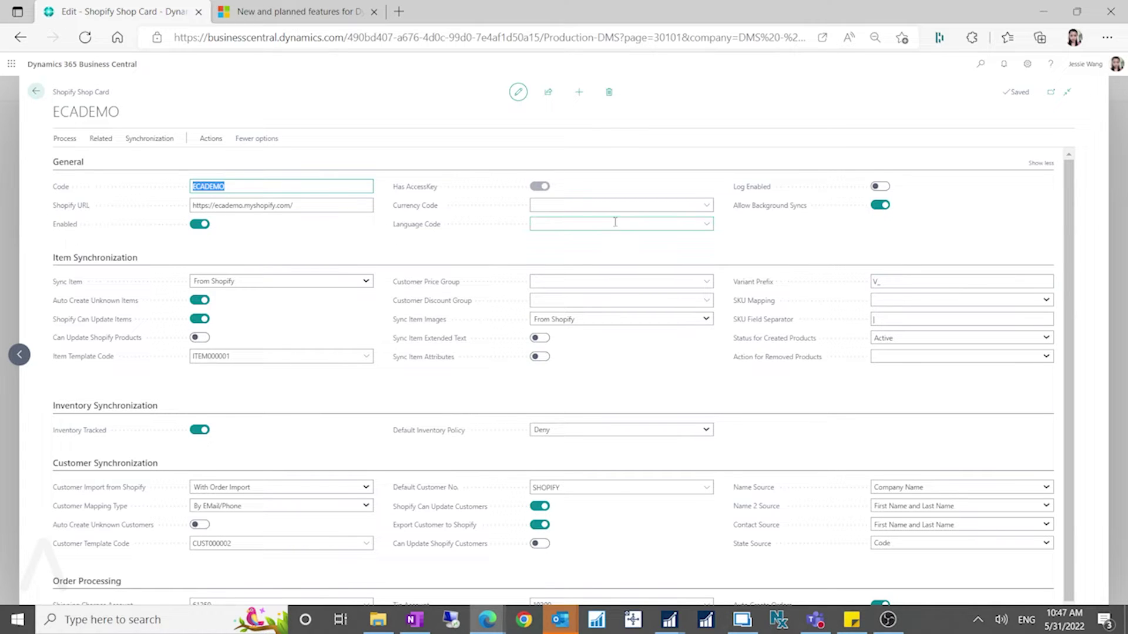
Switch on Log Enabled for ECADEMO and look through the Synchronization, Actions and Related menus.
left_click(887, 189)
left_click(137, 139)
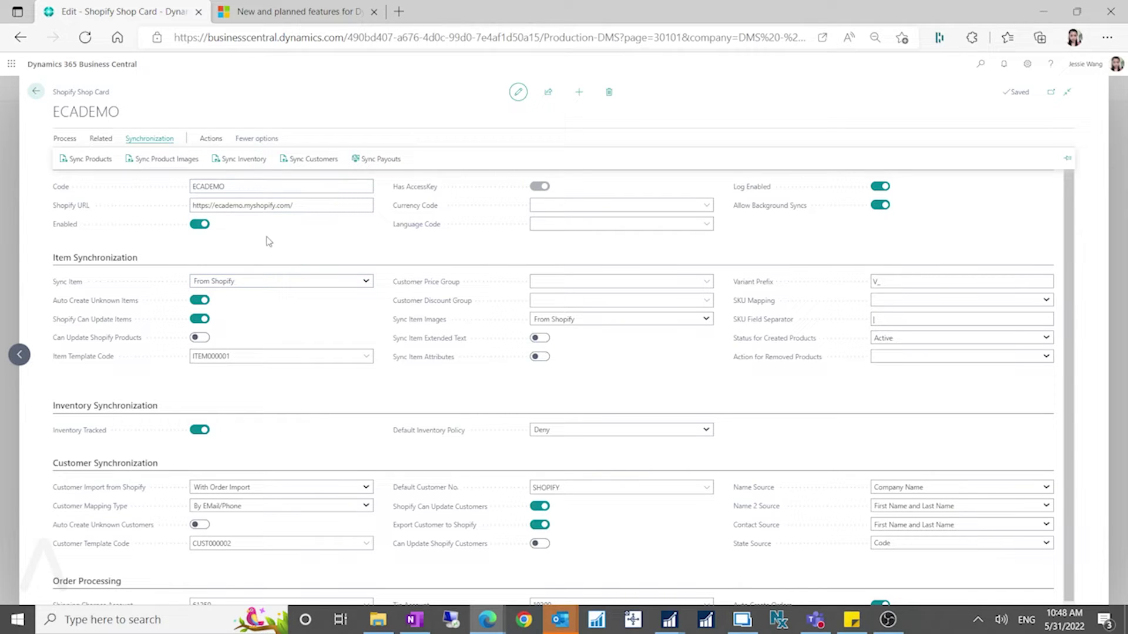
left_click(210, 138)
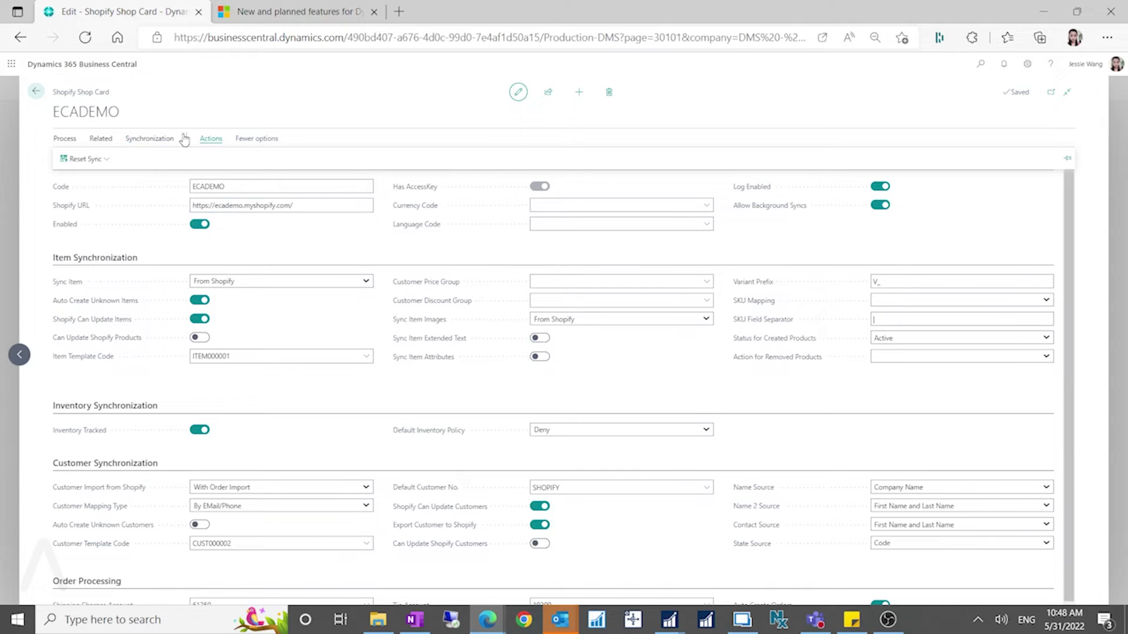
left_click(101, 139)
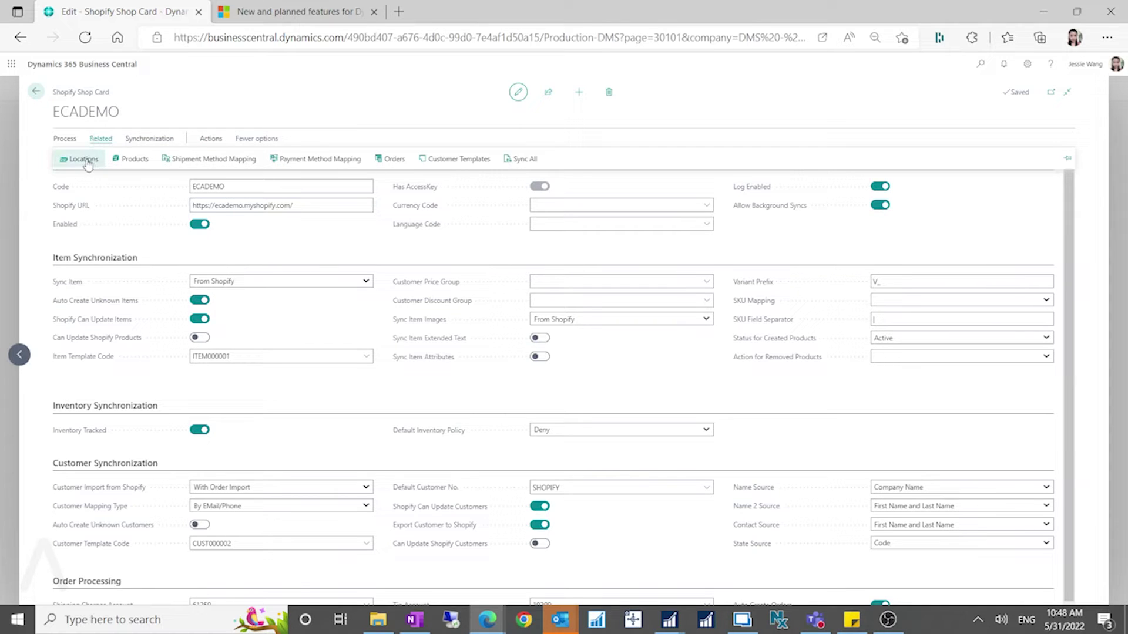
Review the shop's single Shopify location, mapped to MAIN, then return to the shop card.
left_click(85, 159)
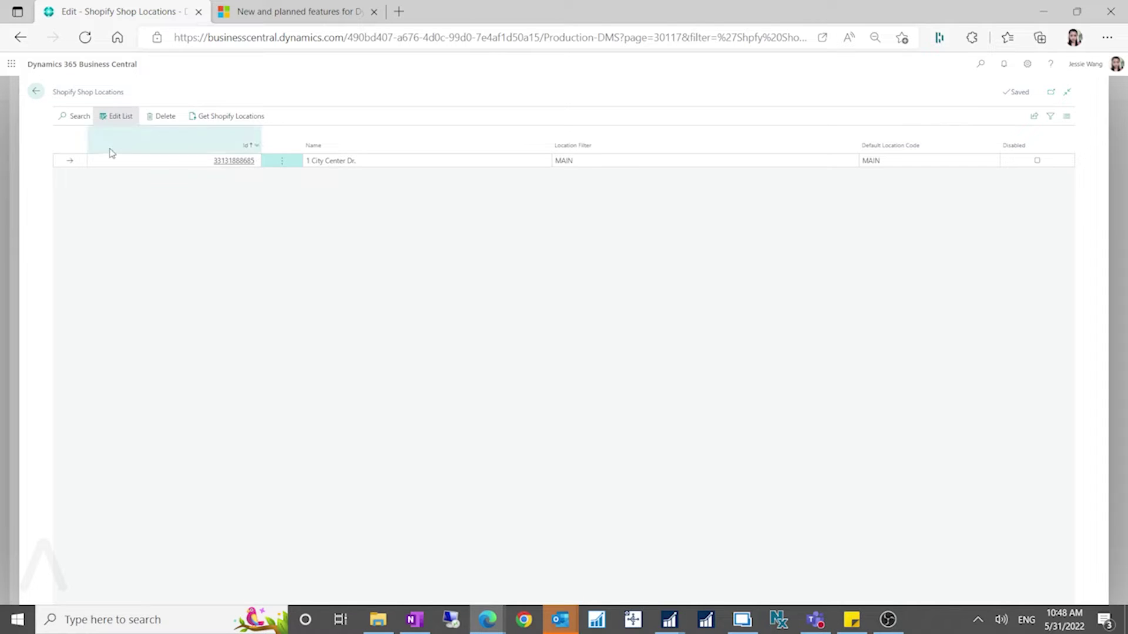
left_click(36, 91)
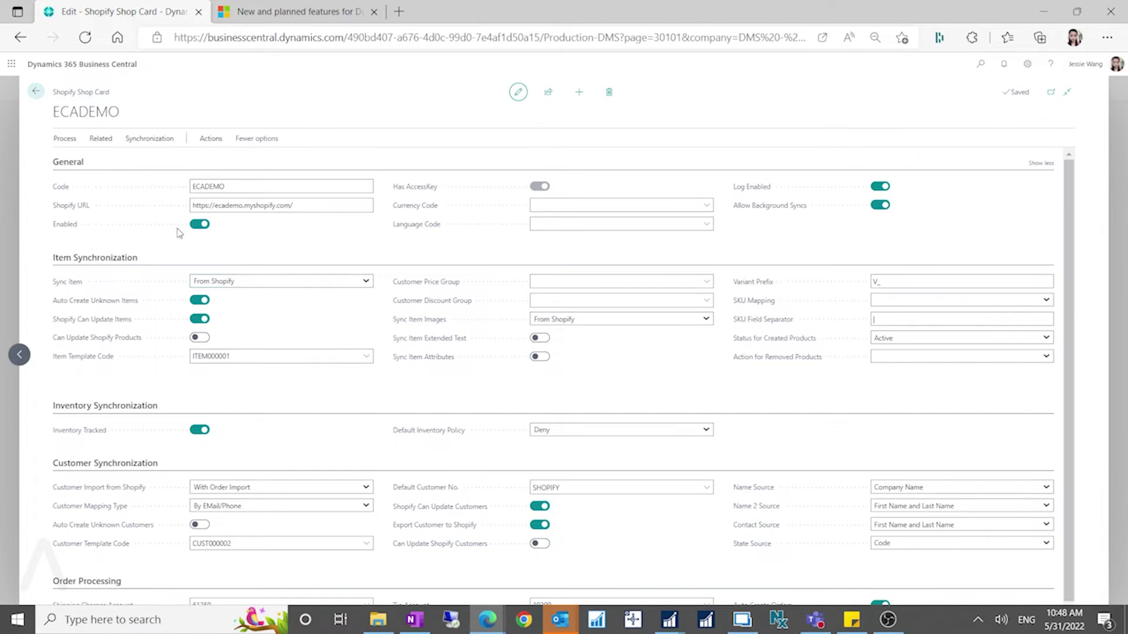
left_click(73, 141)
left_click(100, 139)
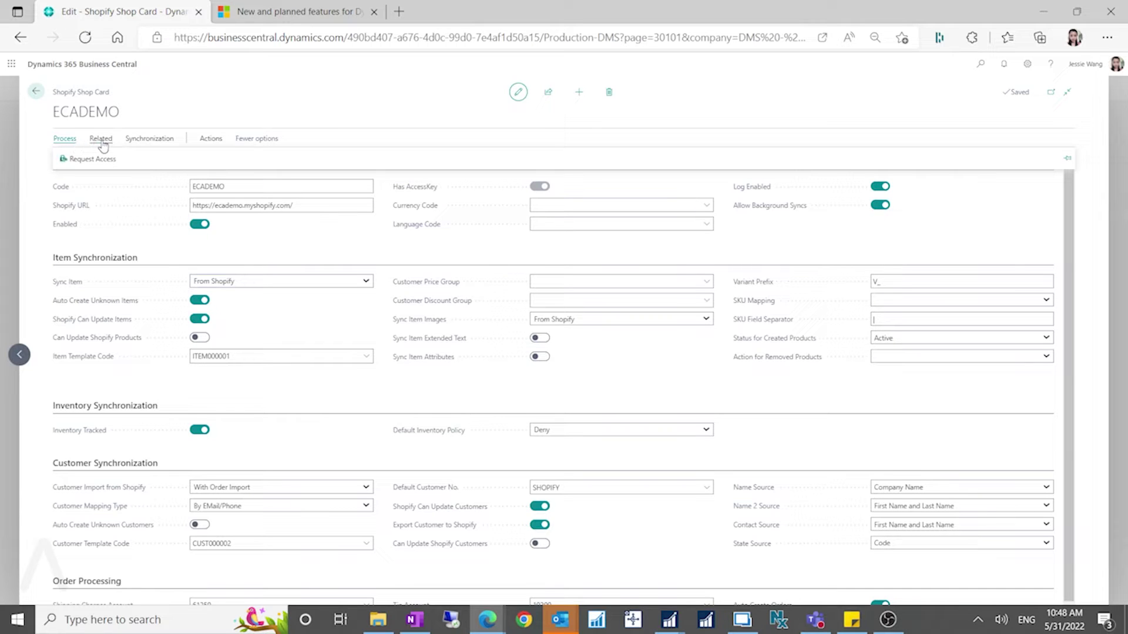
left_click(134, 160)
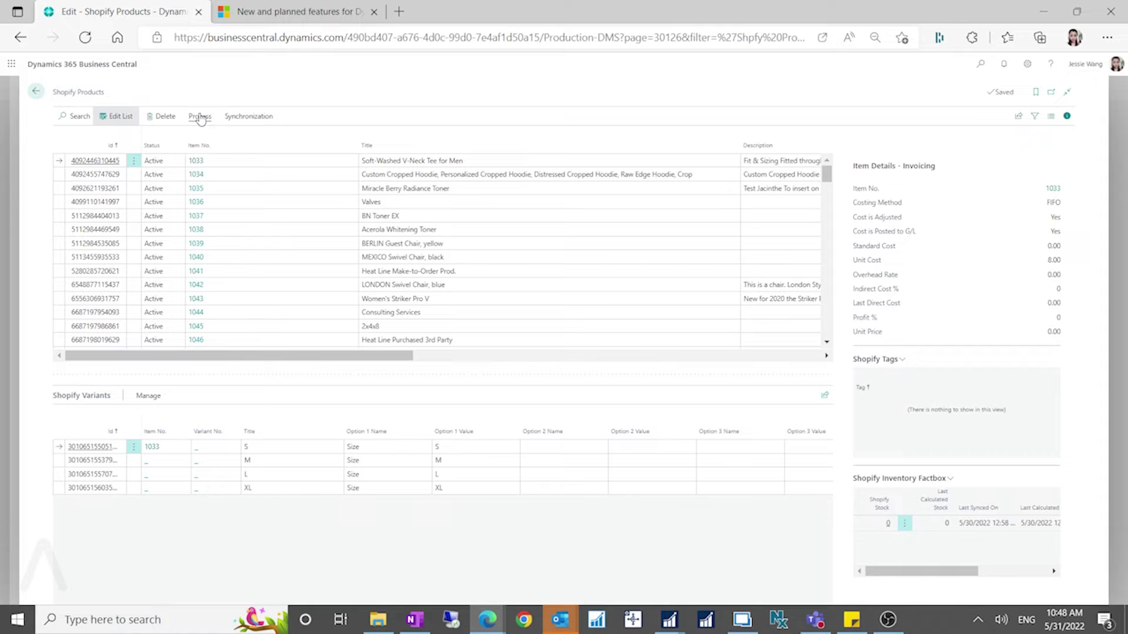
left_click_drag(317, 356, 707, 384)
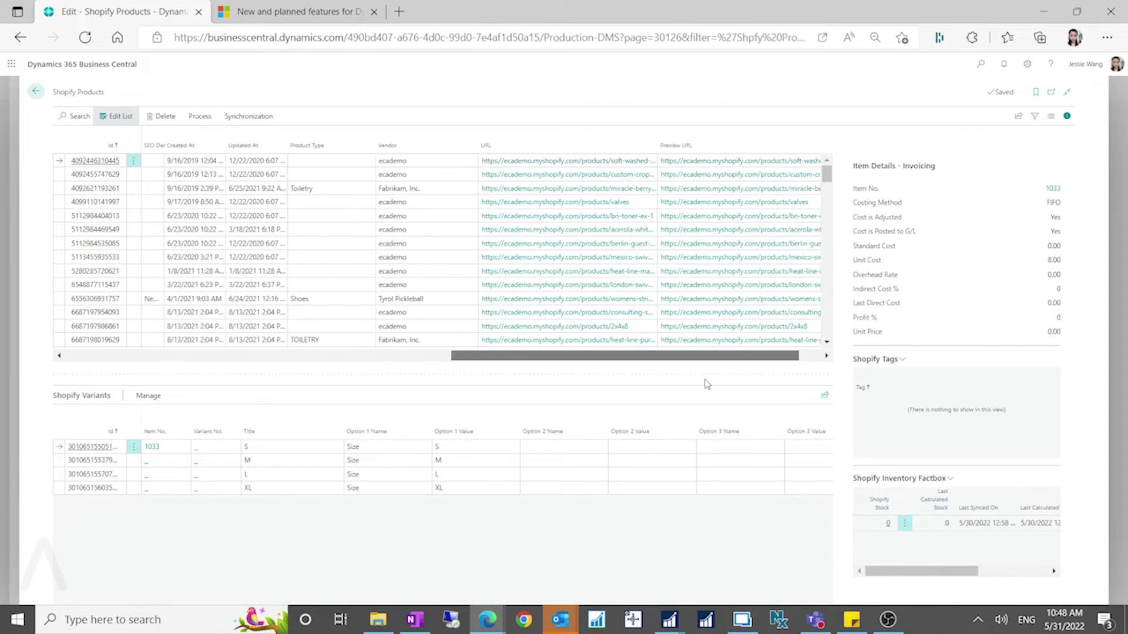
scroll(239, 335, "left", 10)
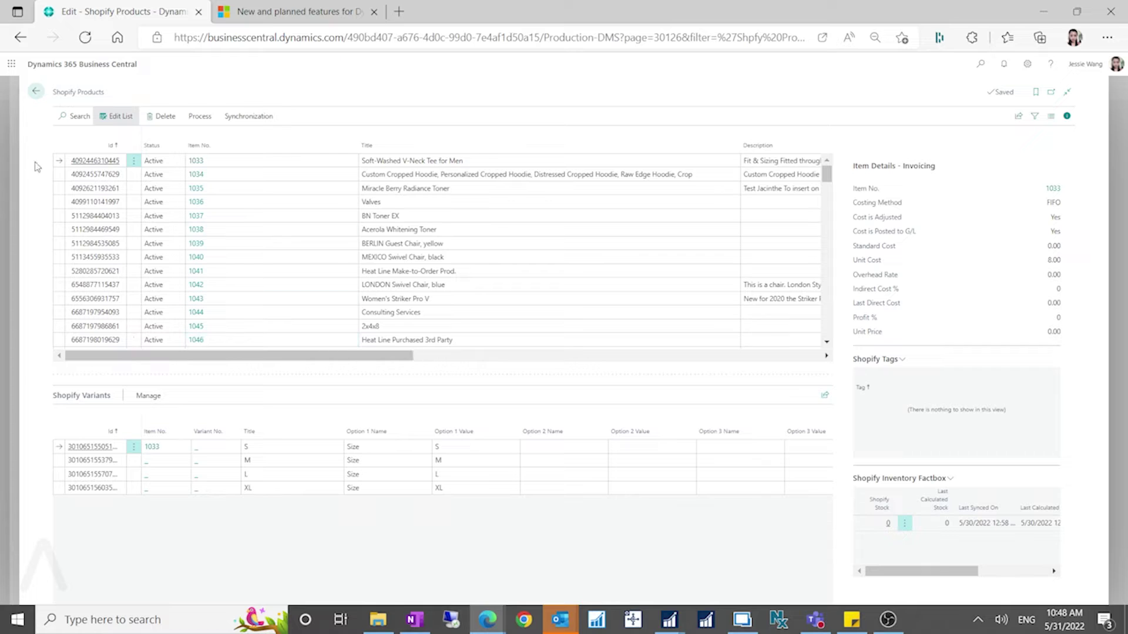
left_click(35, 92)
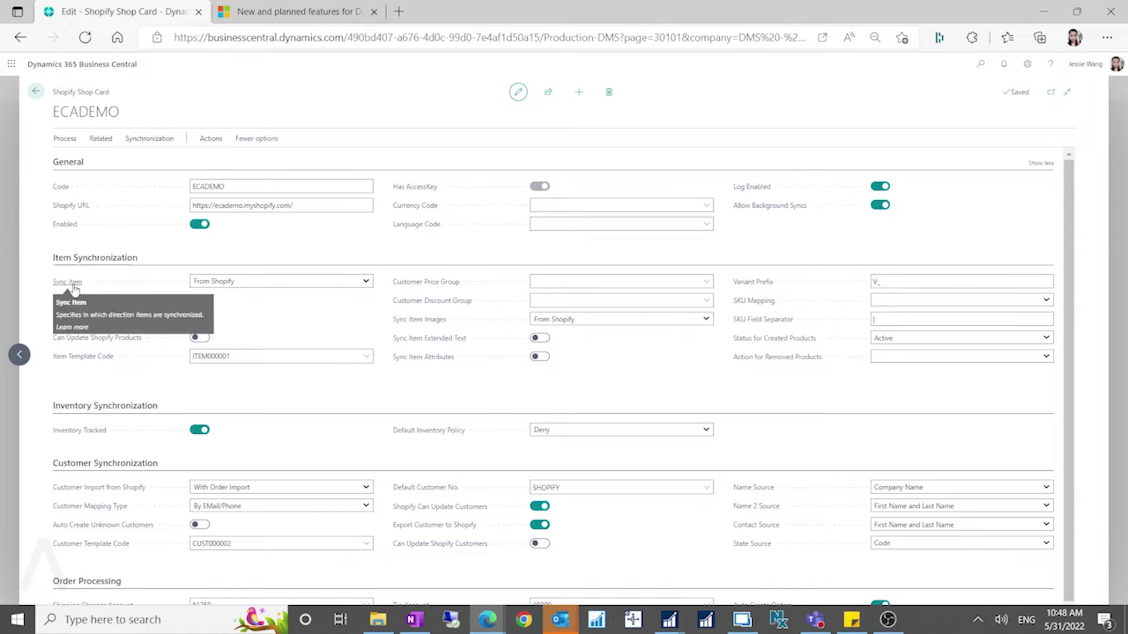
Keep Sync Item set to From Shopify and open the shop's Shopify Products list.
left_click(340, 285)
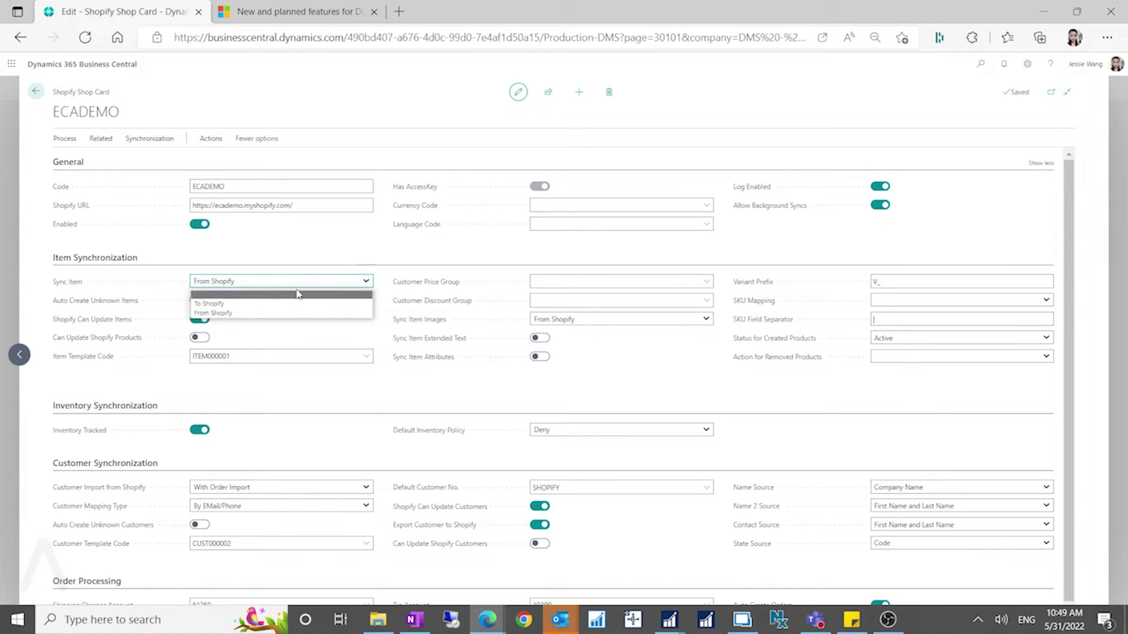
left_click(391, 259)
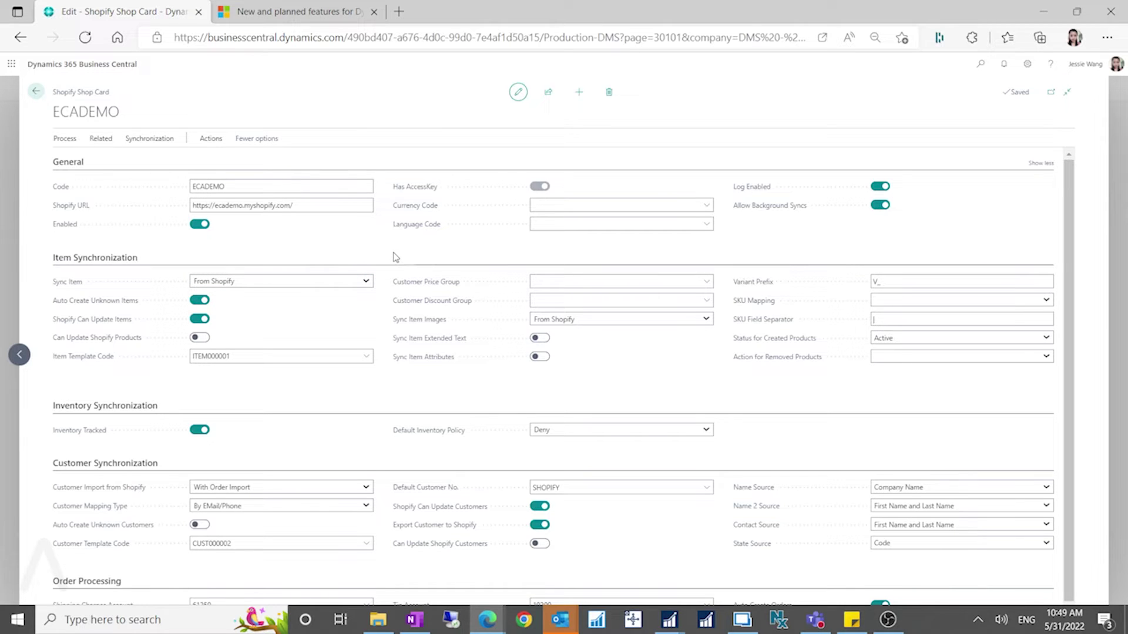
left_click(95, 141)
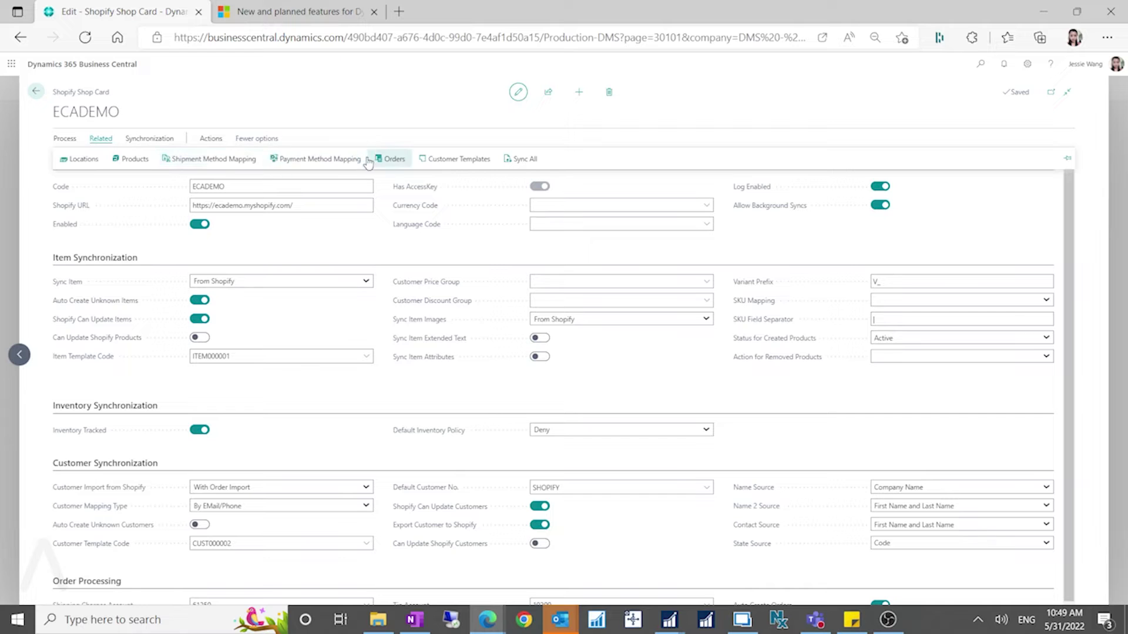
left_click(132, 160)
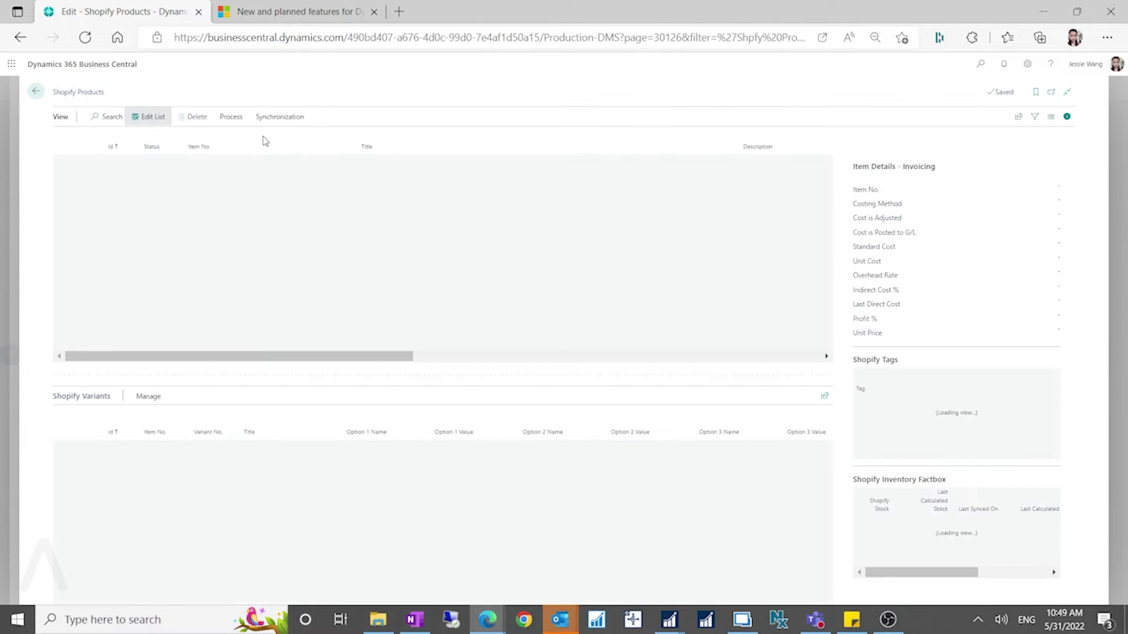
Preview Add Items to Shopify, cancel it, and scroll to the products' URL and Preview URL columns.
left_click(203, 117)
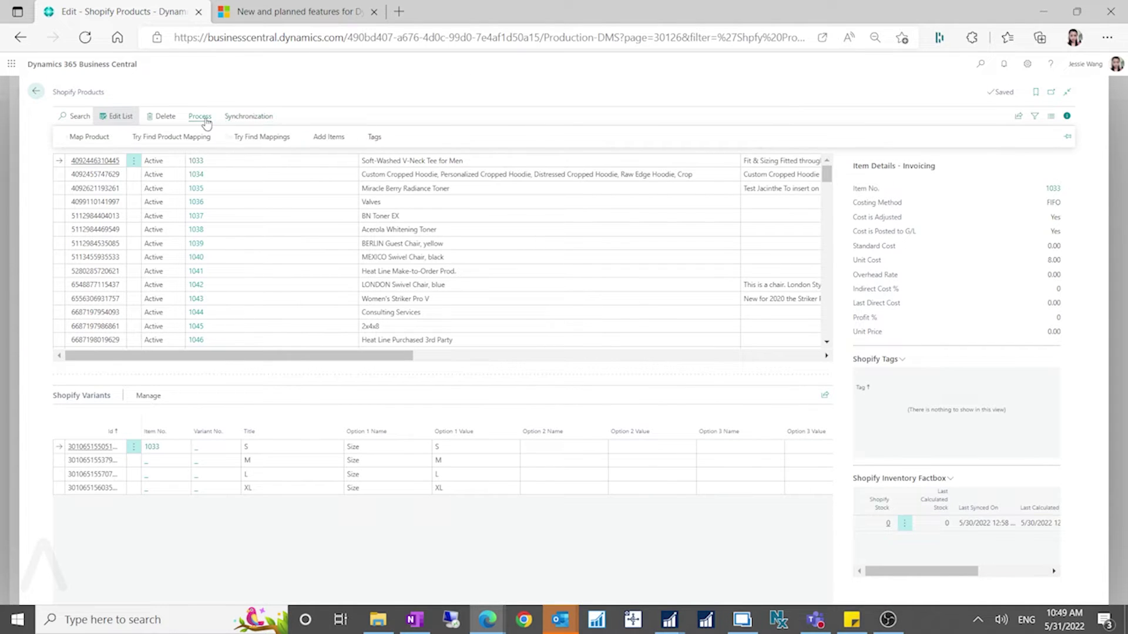
left_click(332, 139)
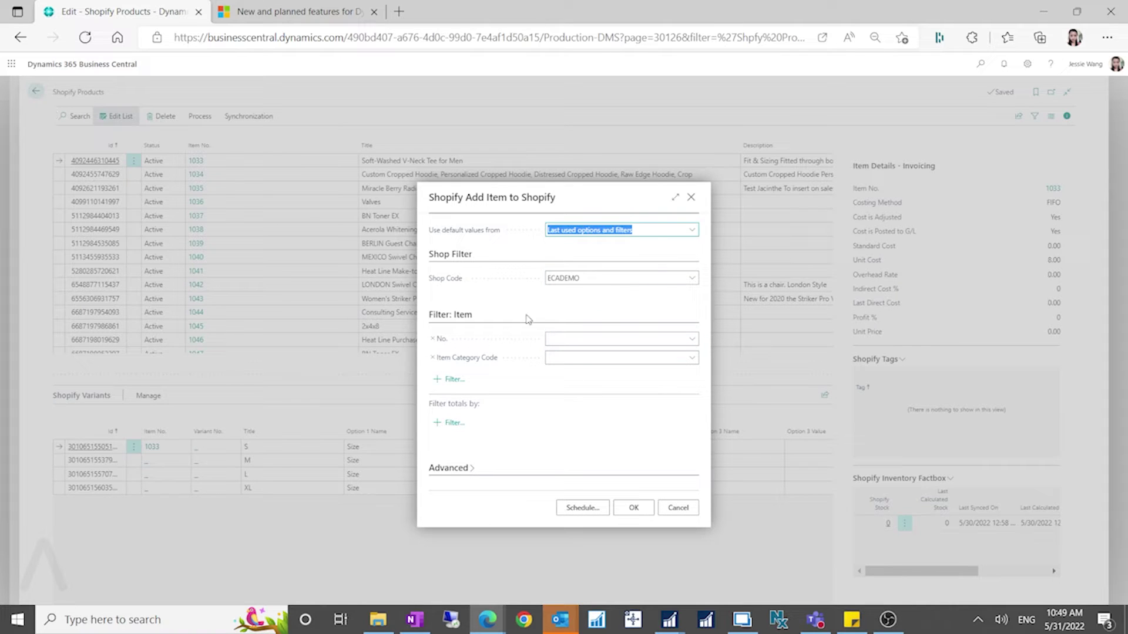
left_click(664, 507)
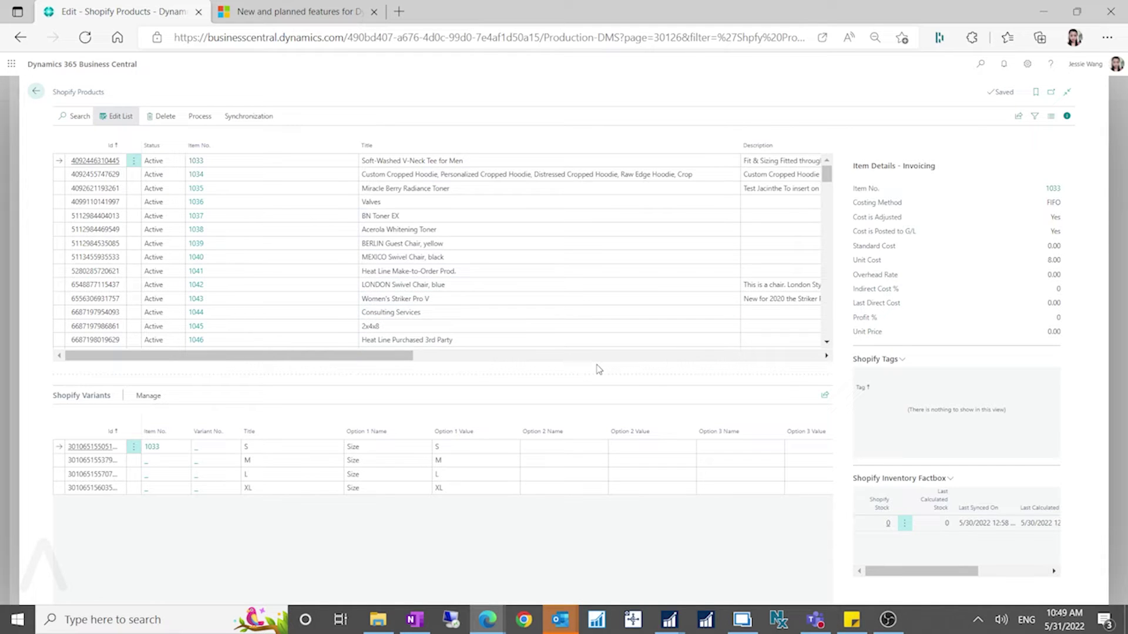
left_click(468, 356)
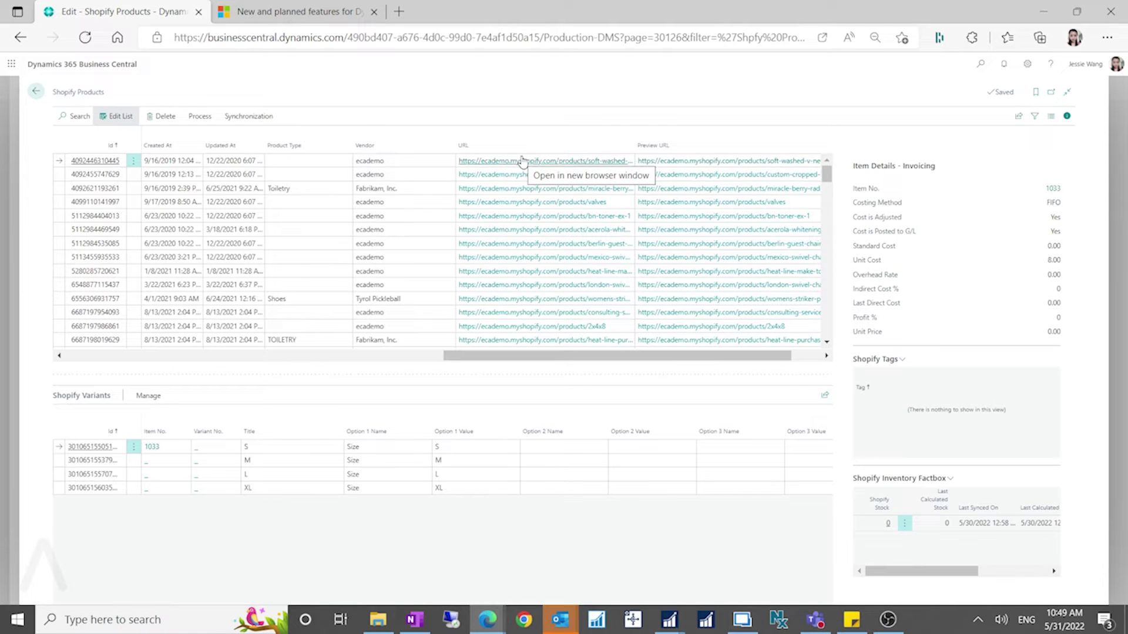
Open the Soft-Washed V-Neck Tee for Men storefront in a new tab, then return to the ECADEMO Shop Card.
left_click(686, 163)
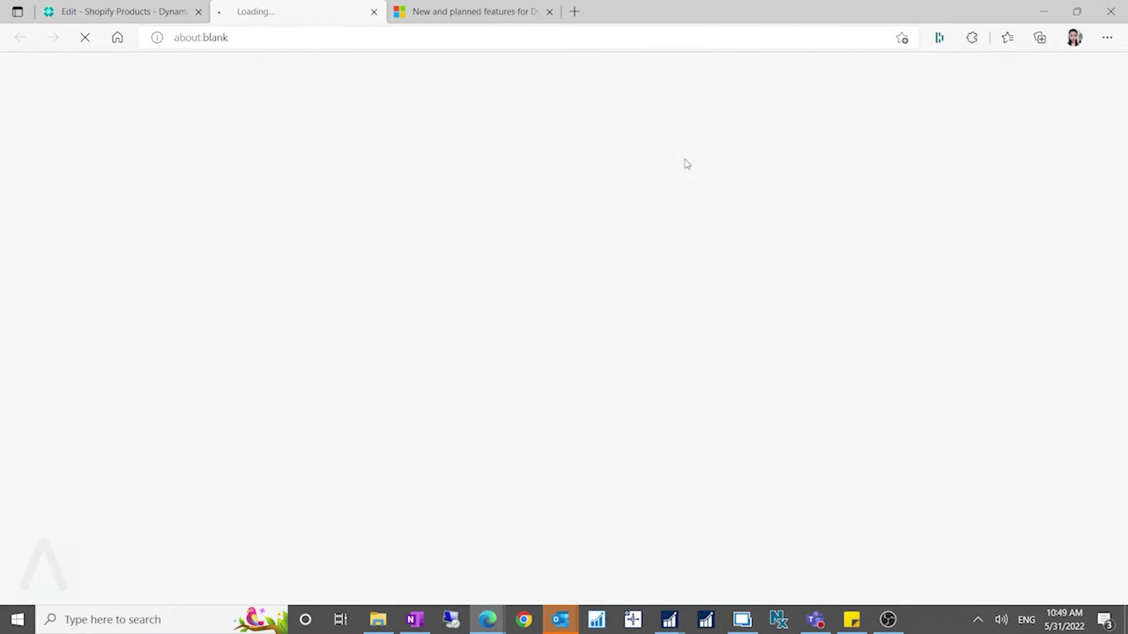
left_click(120, 11)
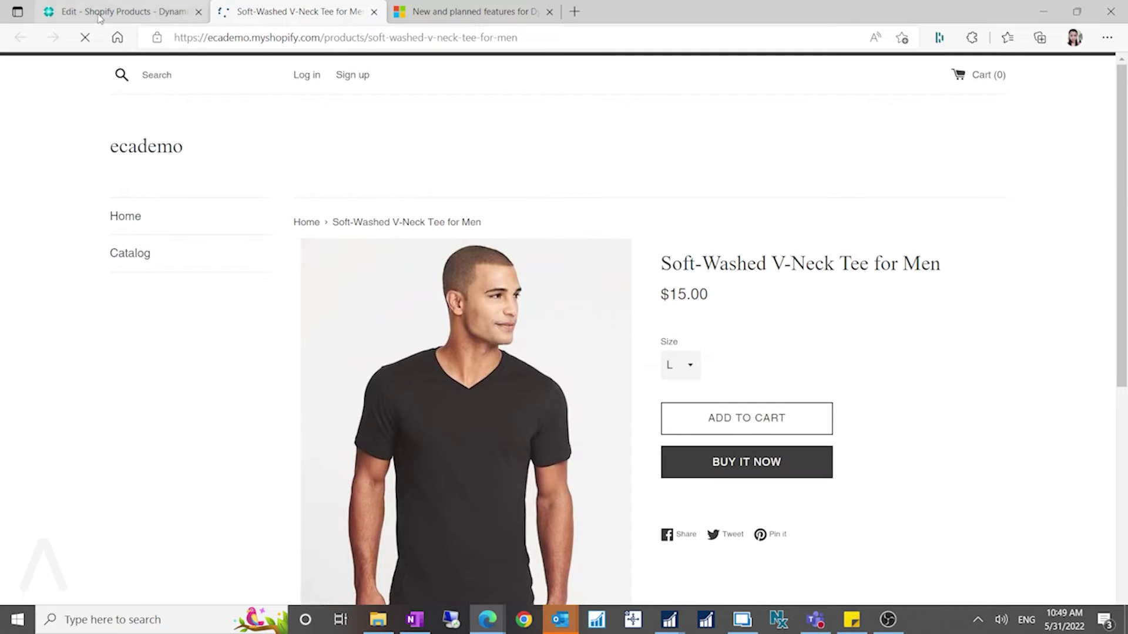
left_click(34, 92)
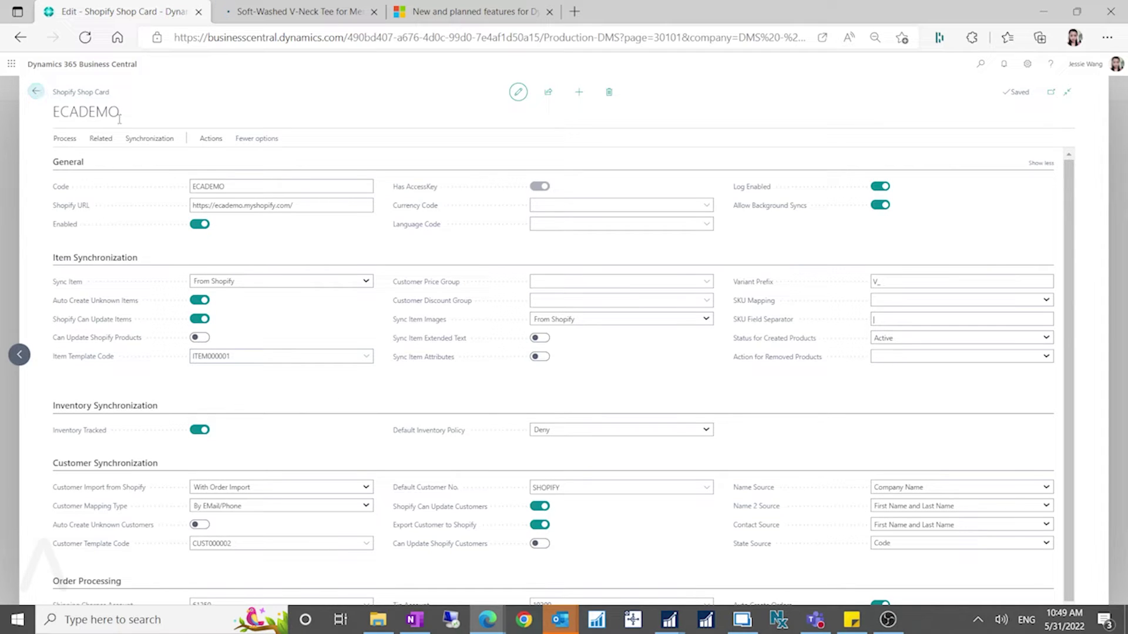
Open the ECADEMO shop's Shopify Orders list from Related > Orders.
left_click(111, 143)
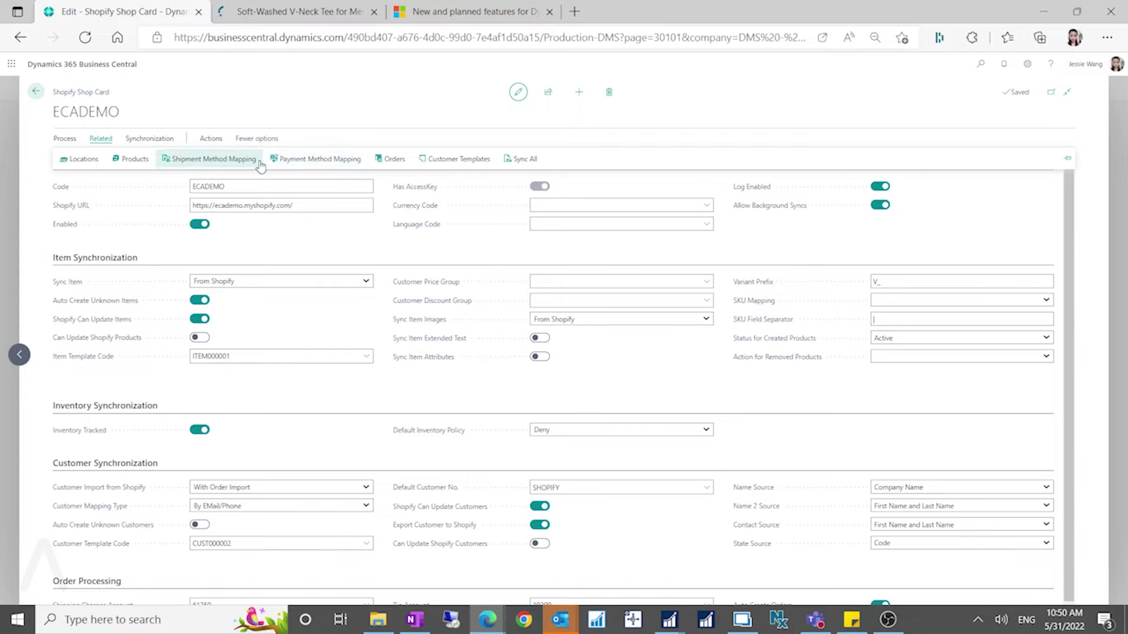
left_click(390, 164)
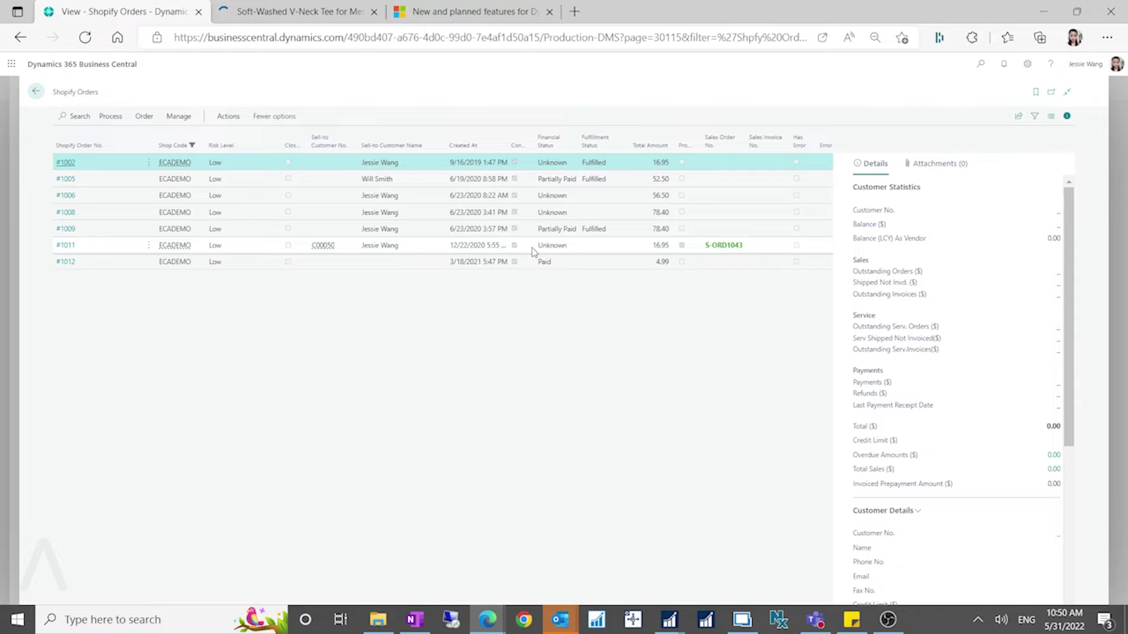
Inspect order #1011's customer statistics, check the shop card, then reselect #1011 in Orders.
left_click(556, 250)
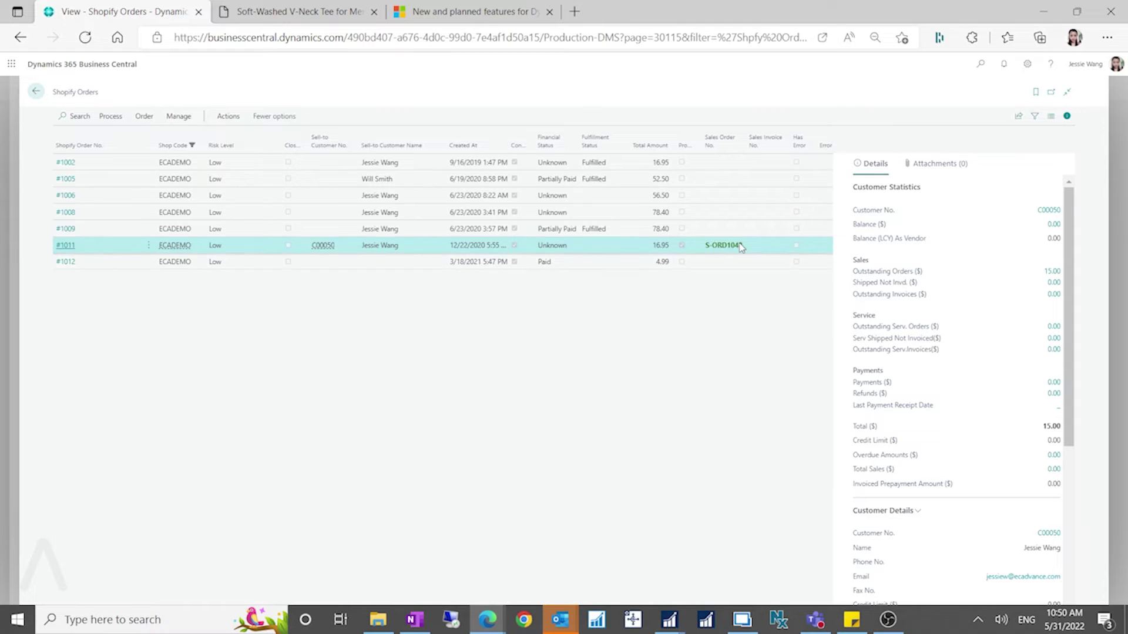
left_click(35, 93)
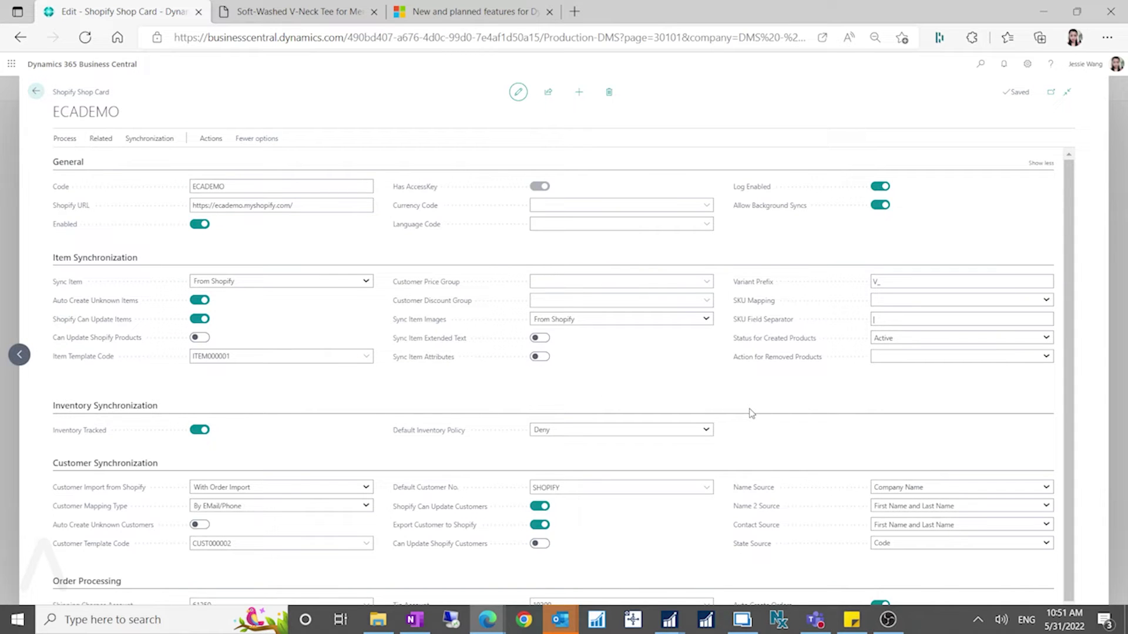
scroll(681, 475, "down", 1)
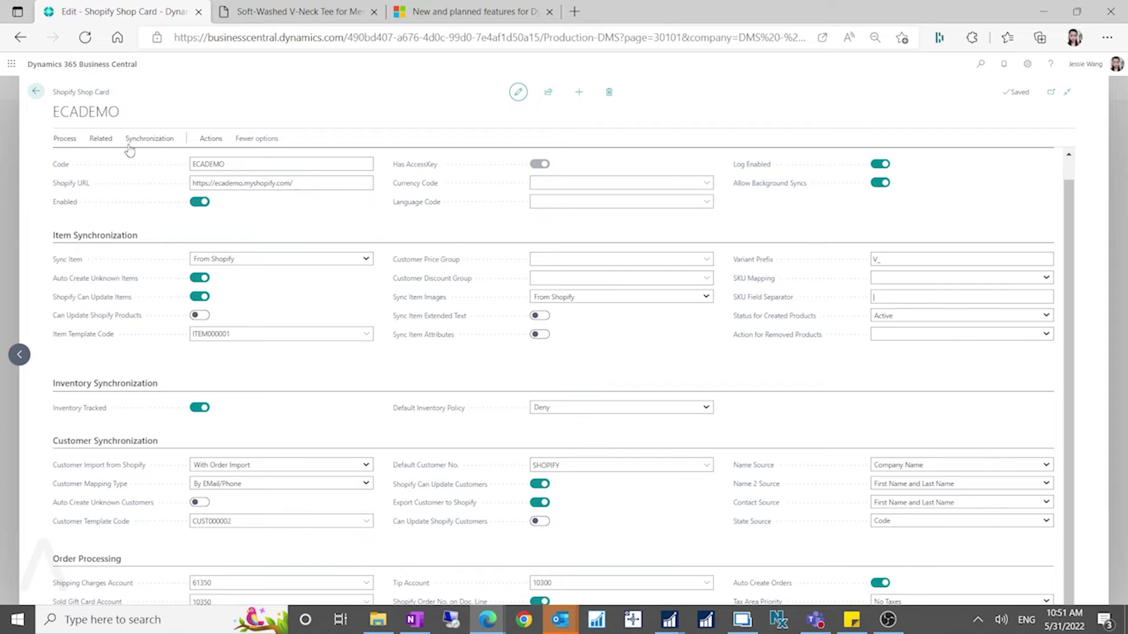
left_click(101, 140)
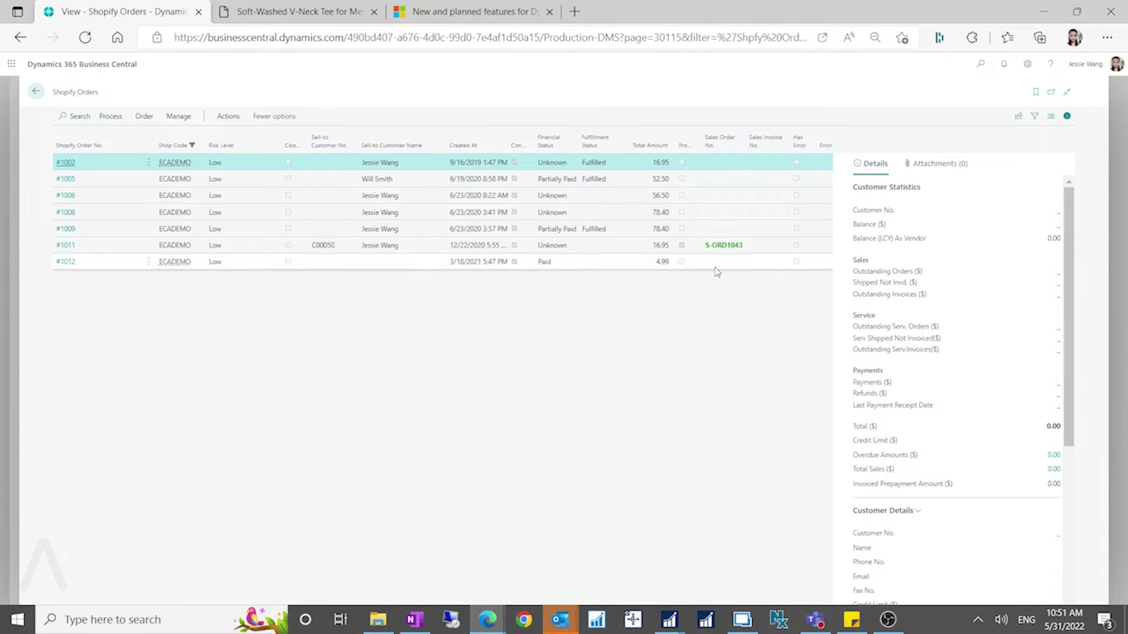
left_click(728, 249)
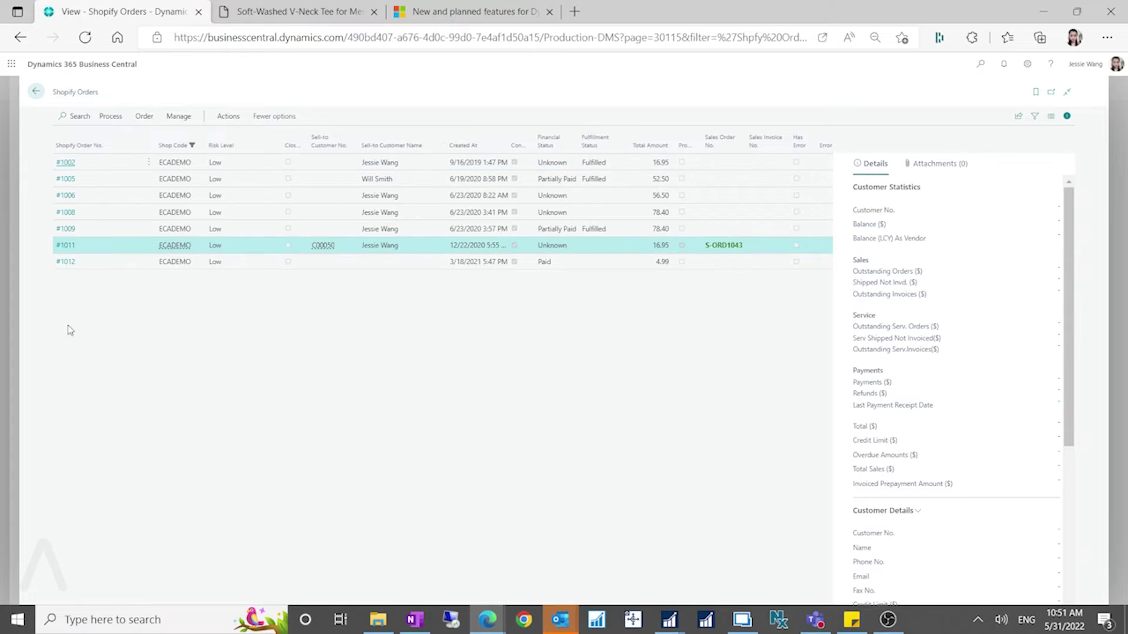
Open the card for Shopify order #1011 and view its Order and Process action groups.
left_click(89, 252)
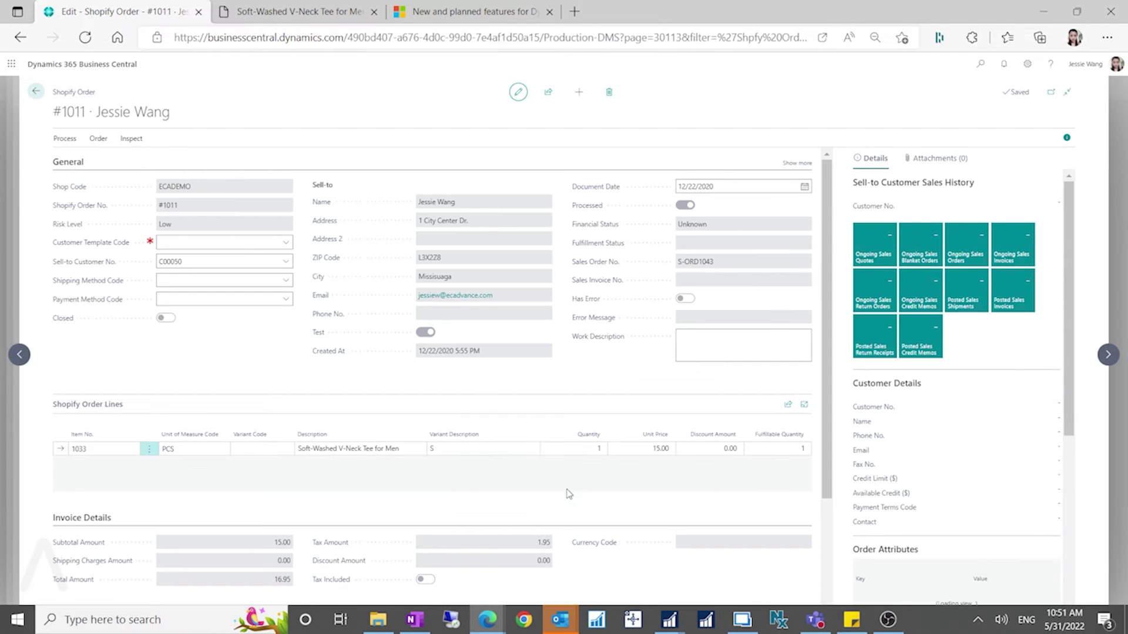
left_click(98, 139)
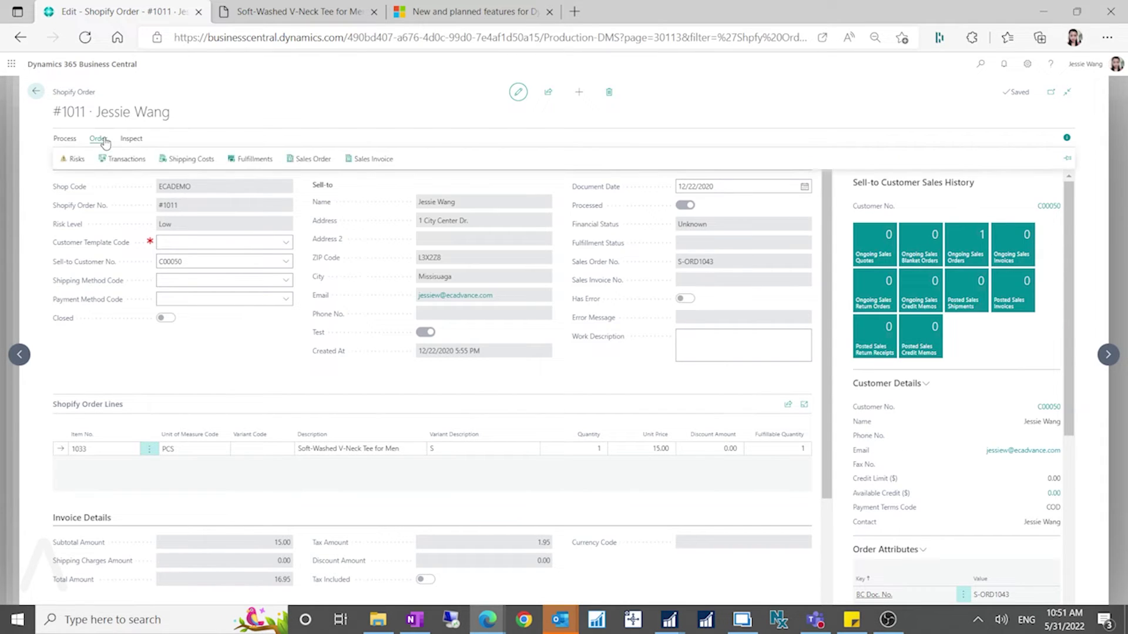
left_click(65, 138)
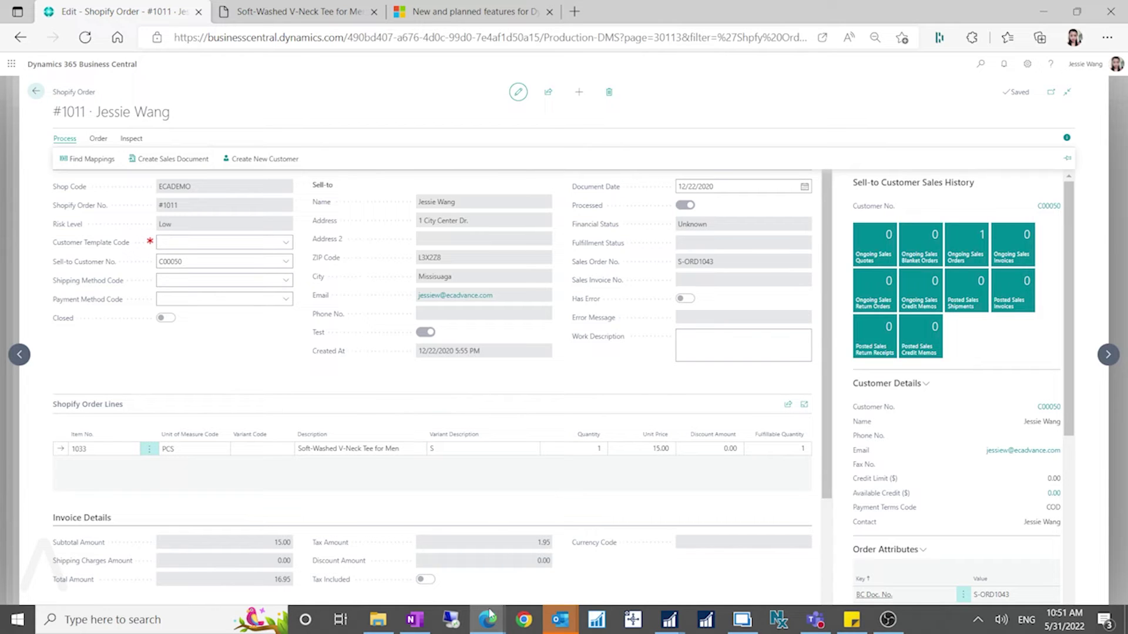
Open the Shopify connector release-plan article from the new and planned features page.
mouse_move(489, 616)
mouse_move(442, 591)
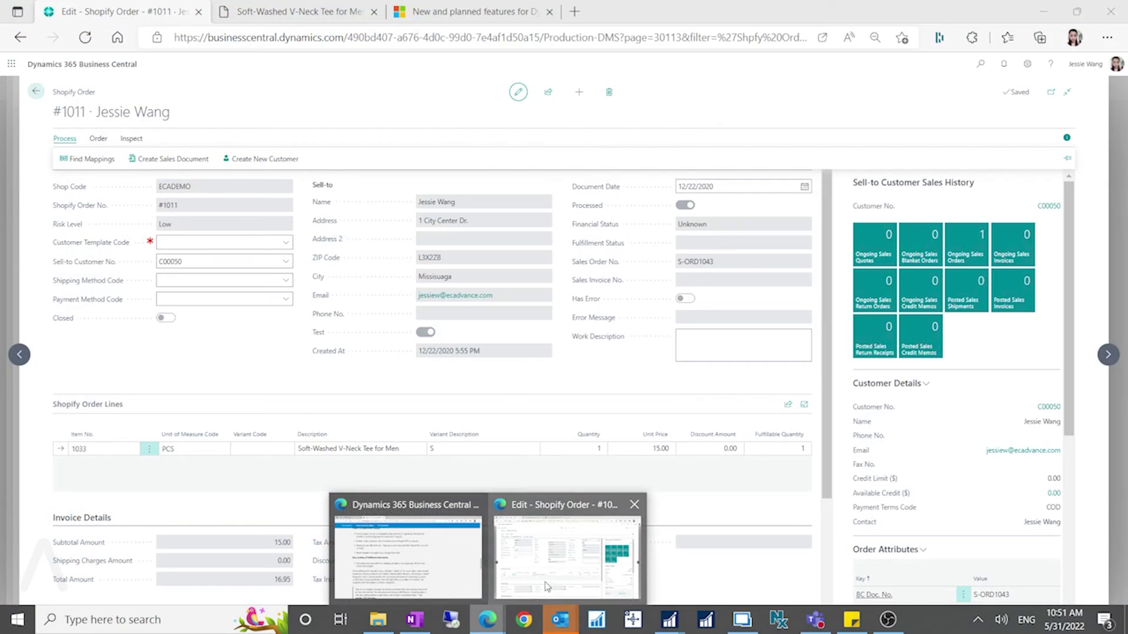
left_click(566, 555)
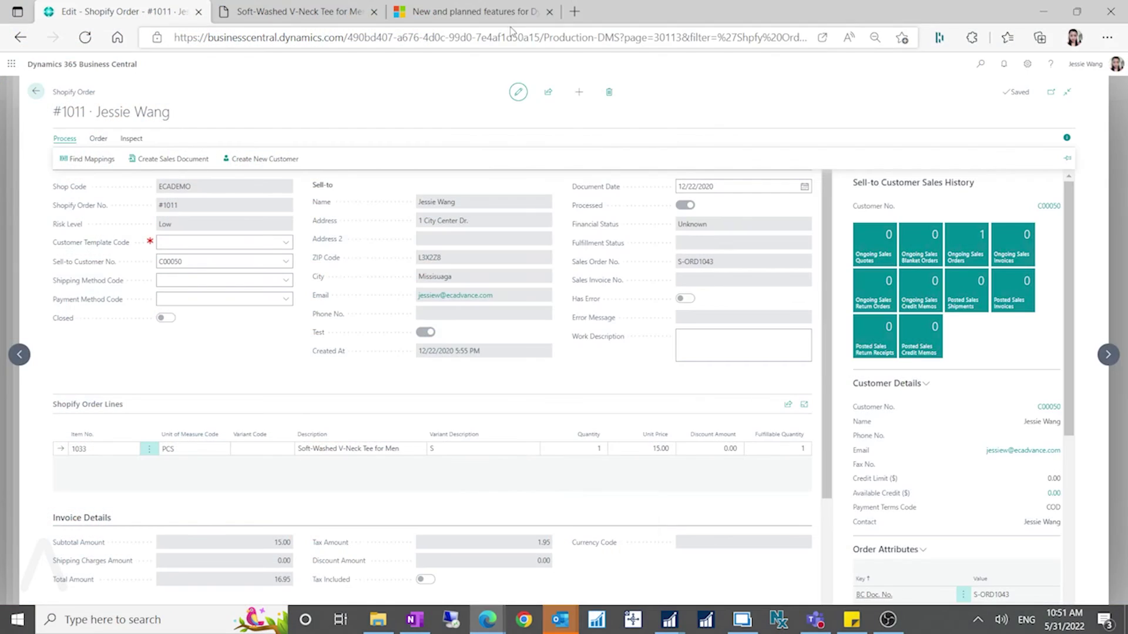
left_click(502, 13)
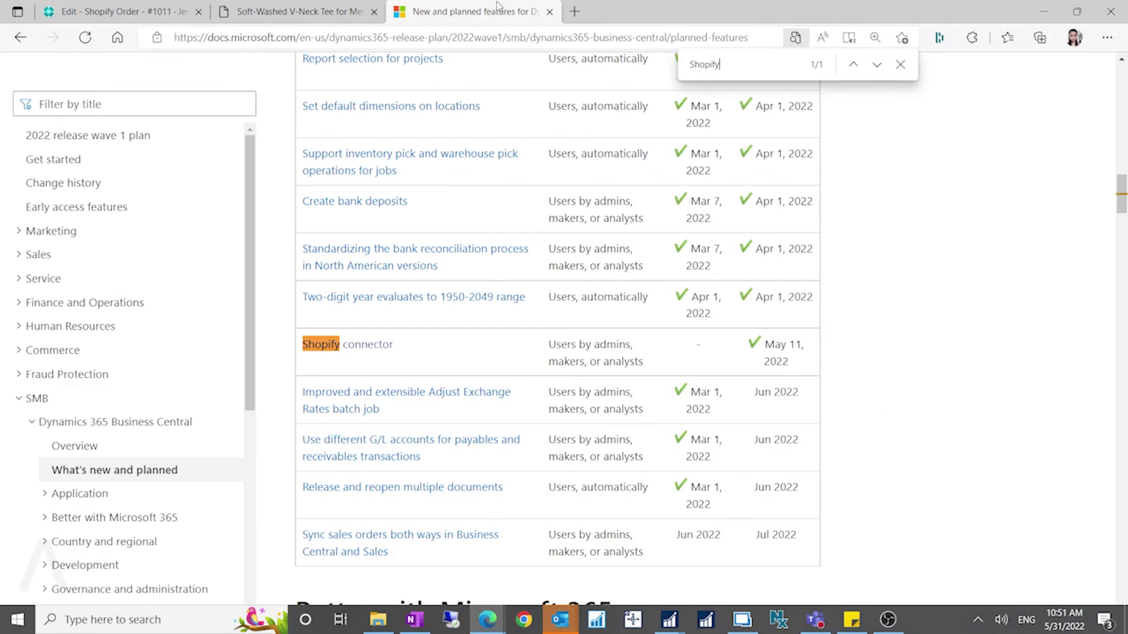
left_click(378, 345)
Skim the release-plan article, then return to the Business Central Shopify order card.
scroll(663, 327, "down", 15)
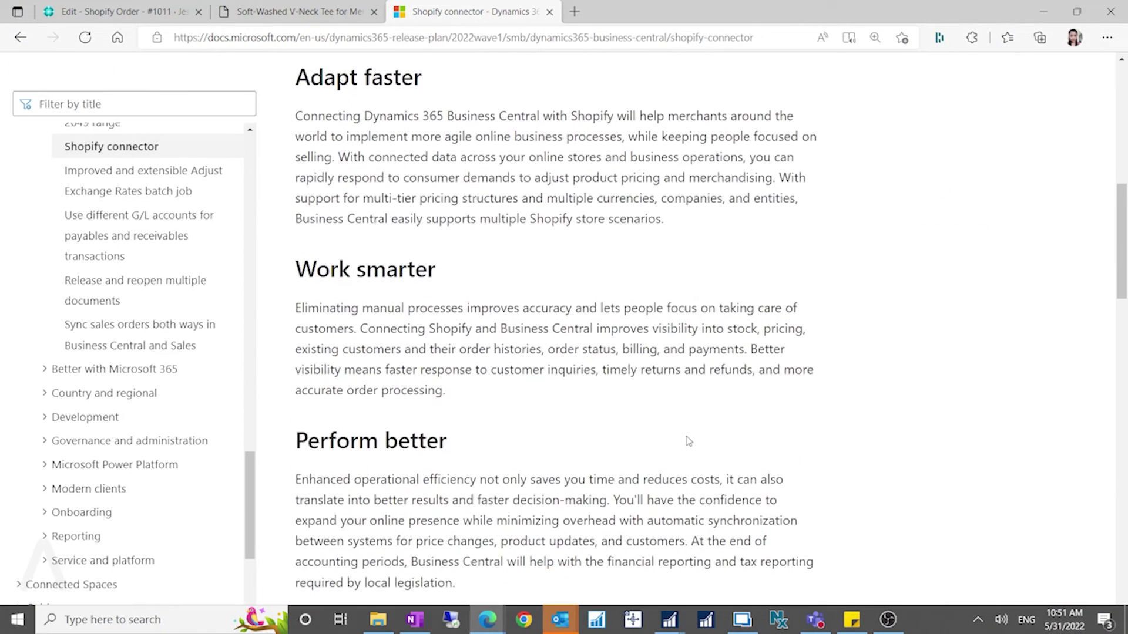
scroll(690, 456, "down", 5)
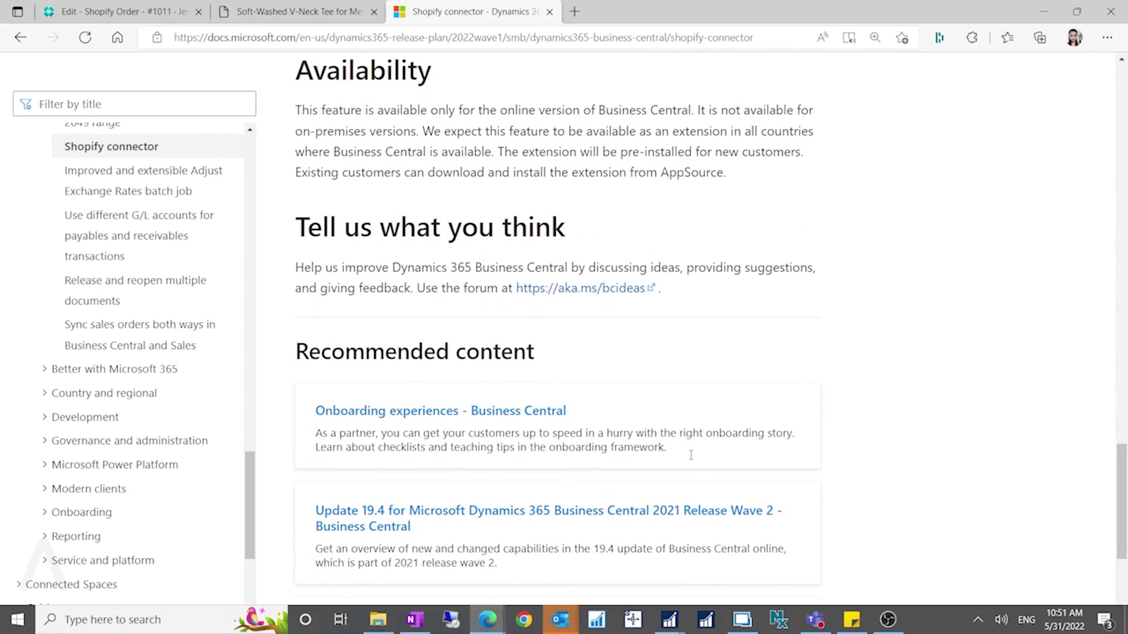
scroll(682, 453, "up", 12)
scroll(676, 444, "up", 10)
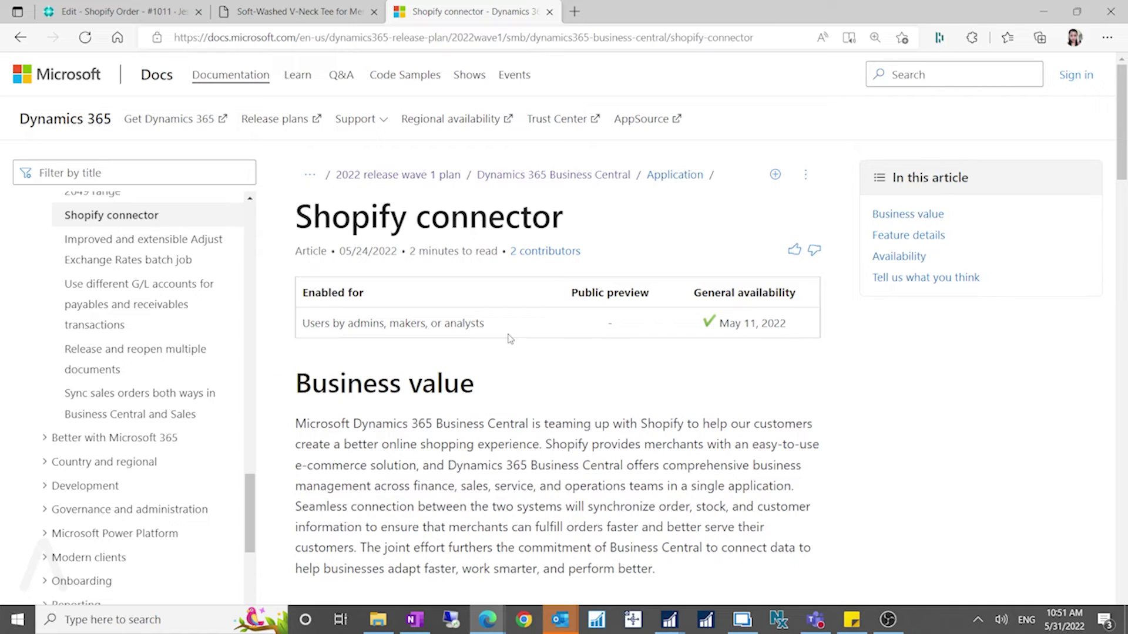
key("ctrl+Tab")
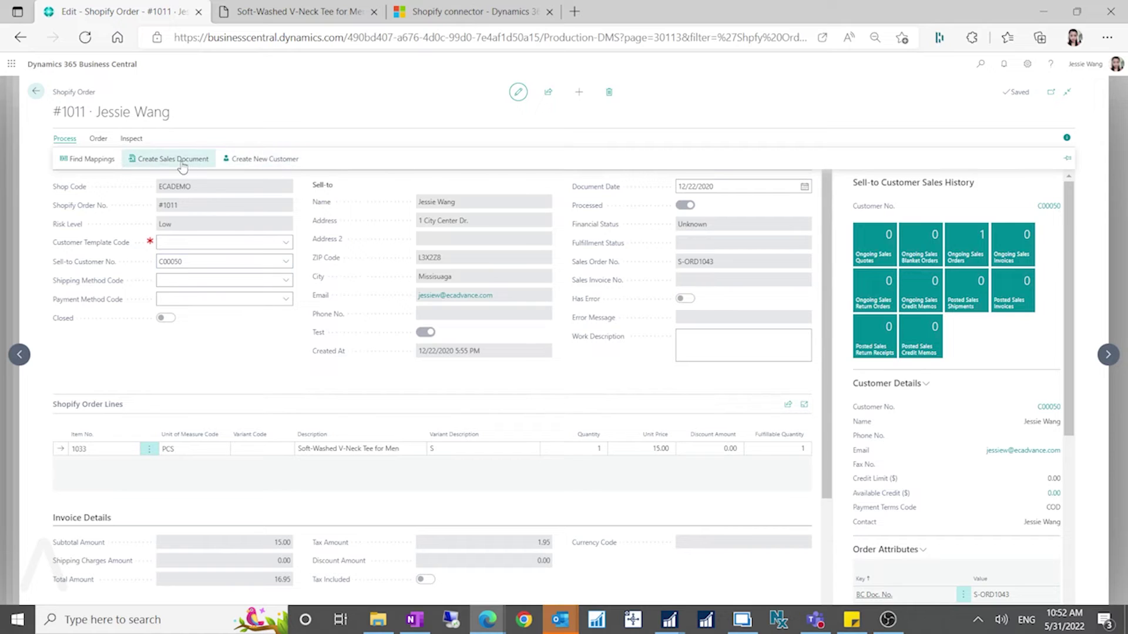
Go back to the ECADEMO shop card and view its Related and Actions menus.
left_click(36, 91)
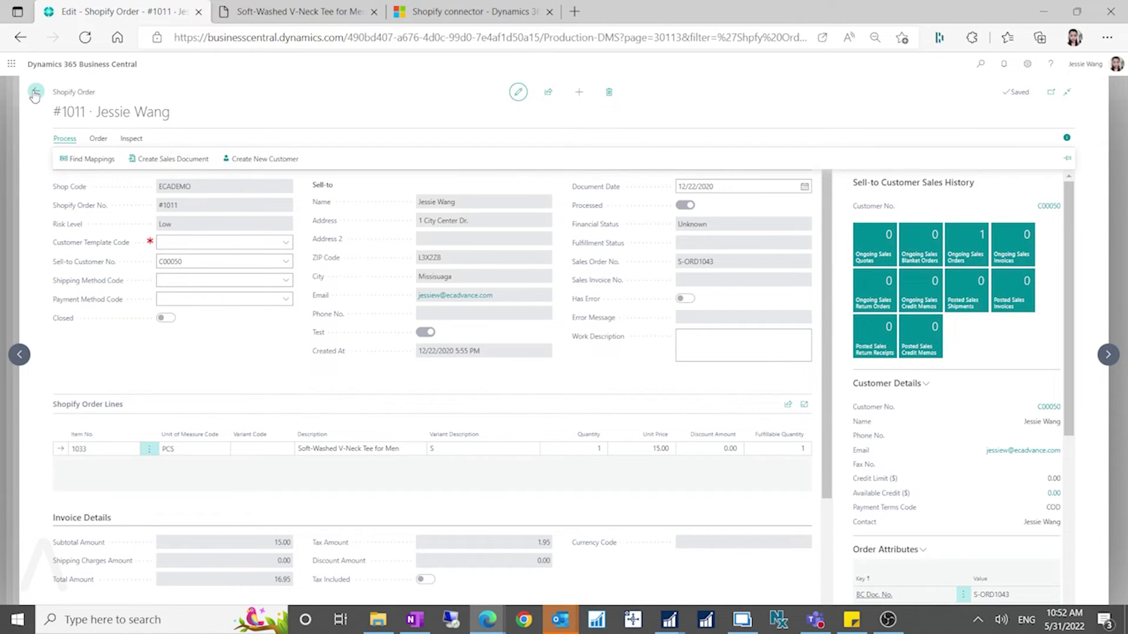
left_click(35, 91)
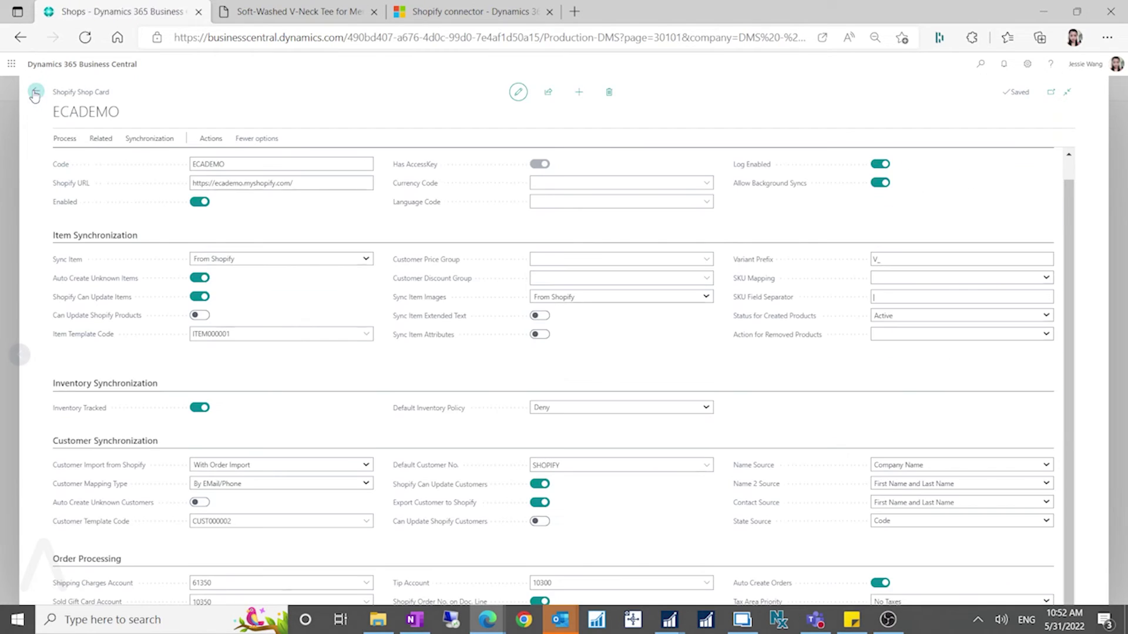
left_click(109, 141)
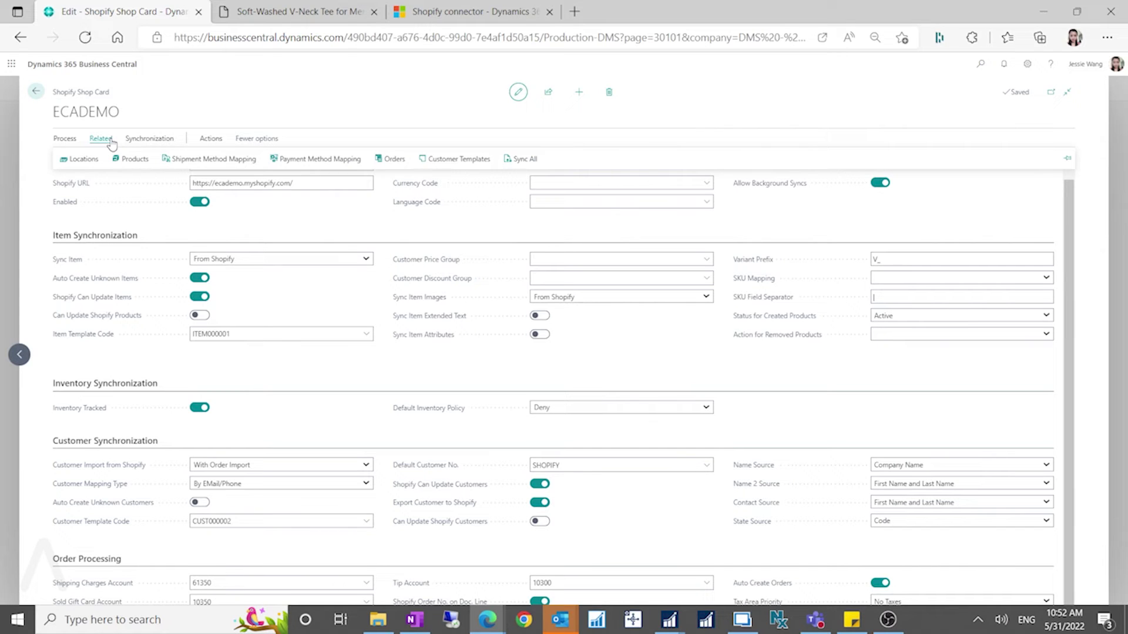
left_click(208, 141)
Return to the Shops list and open Shopify Gift Cards, showing one 10.00 card.
left_click(36, 91)
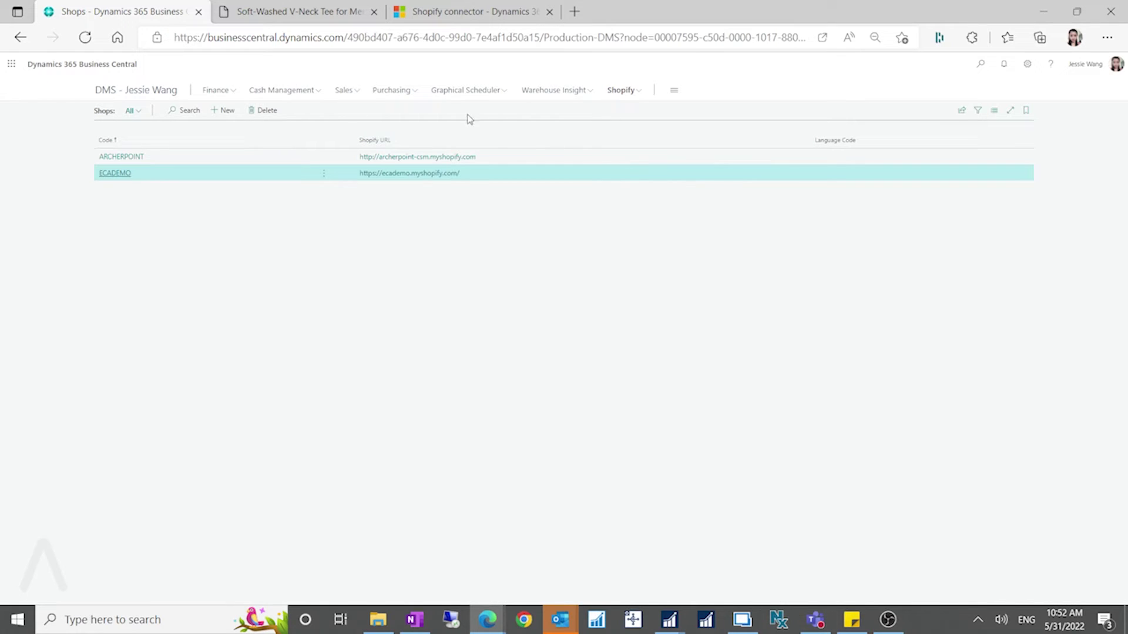
left_click(624, 91)
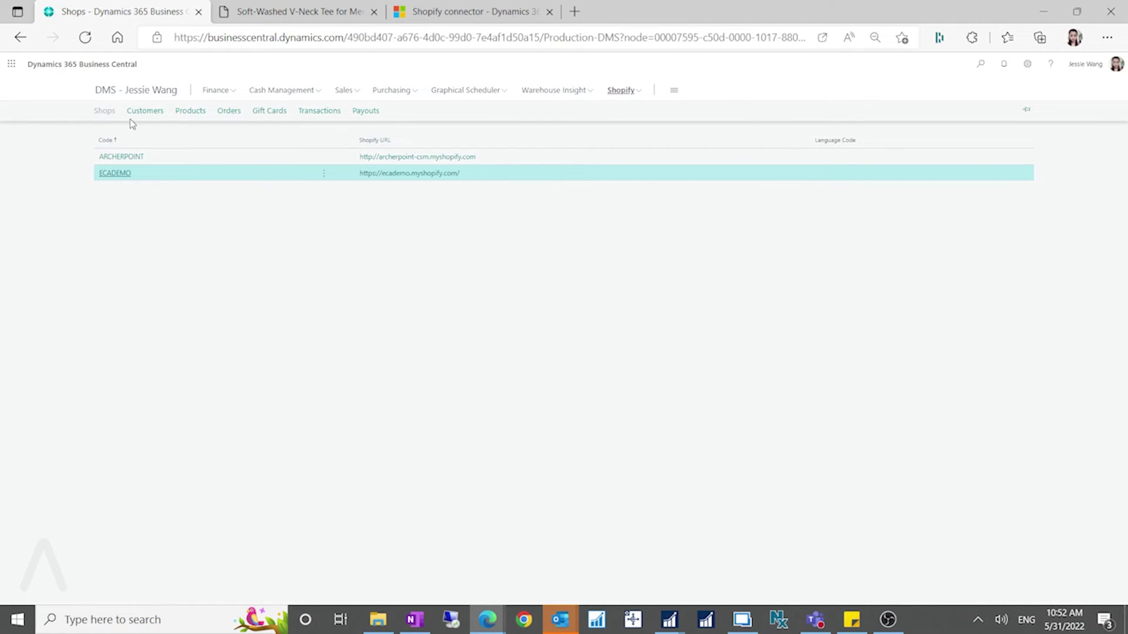
left_click(266, 113)
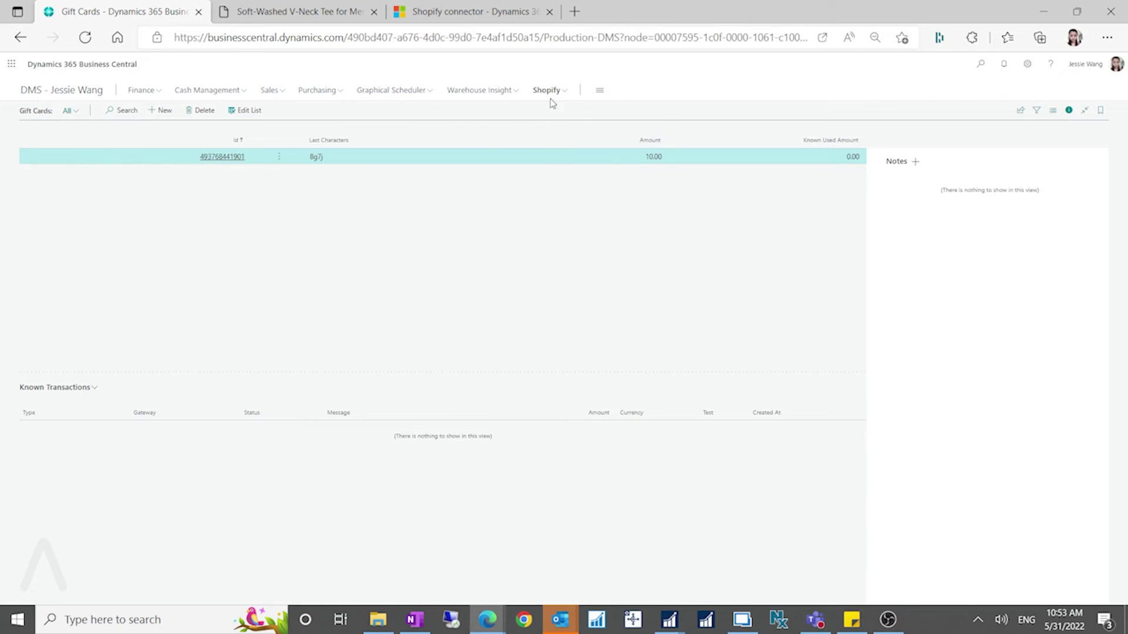
mouse_move(560, 99)
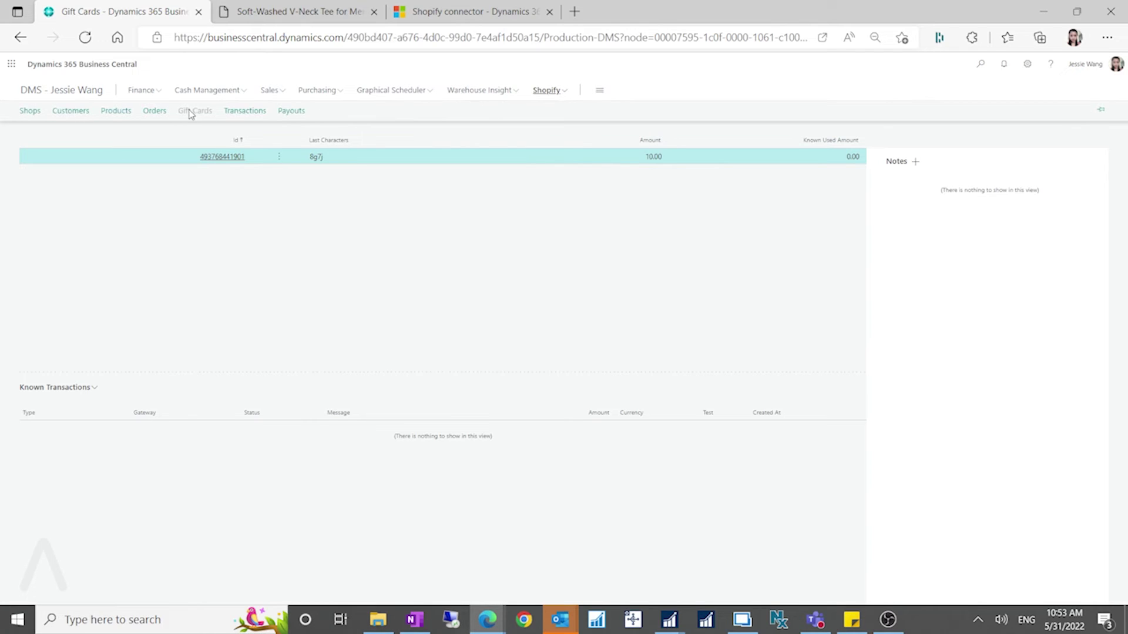
Widen the Type column in Shopify Transactions to show Authorization, then open the empty Payouts list.
left_click(236, 112)
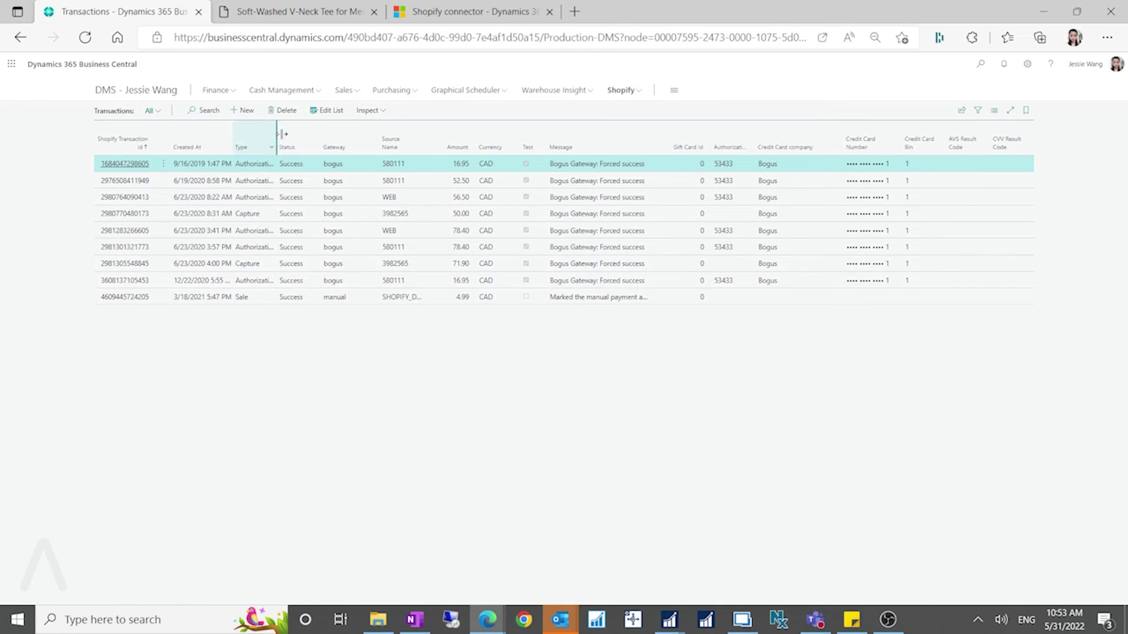
left_click_drag(277, 134, 384, 134)
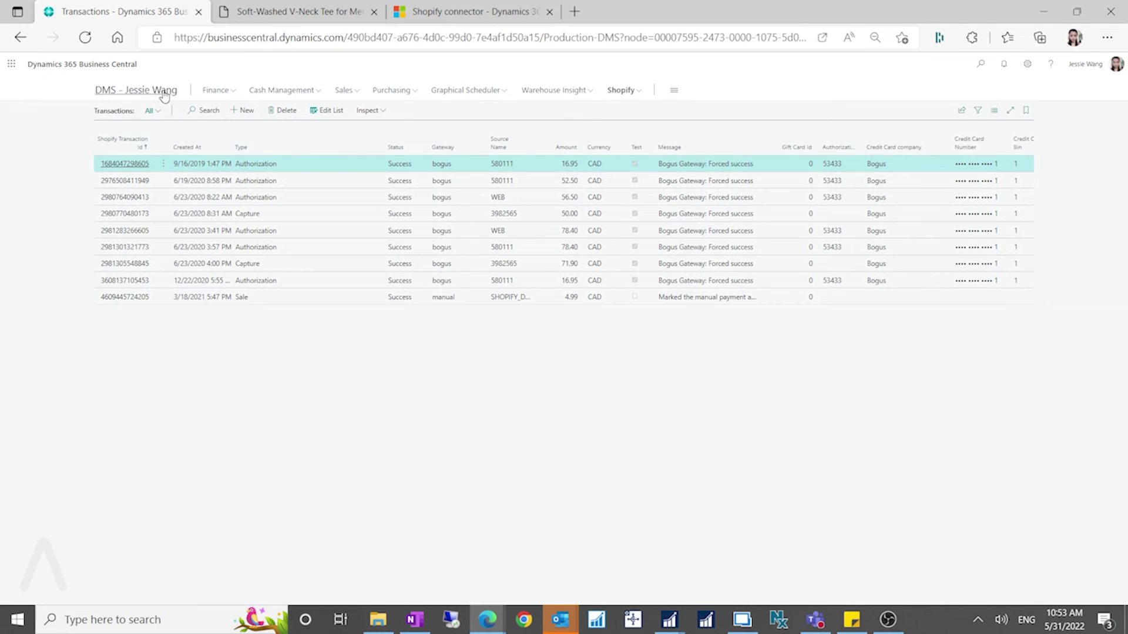
left_click(634, 94)
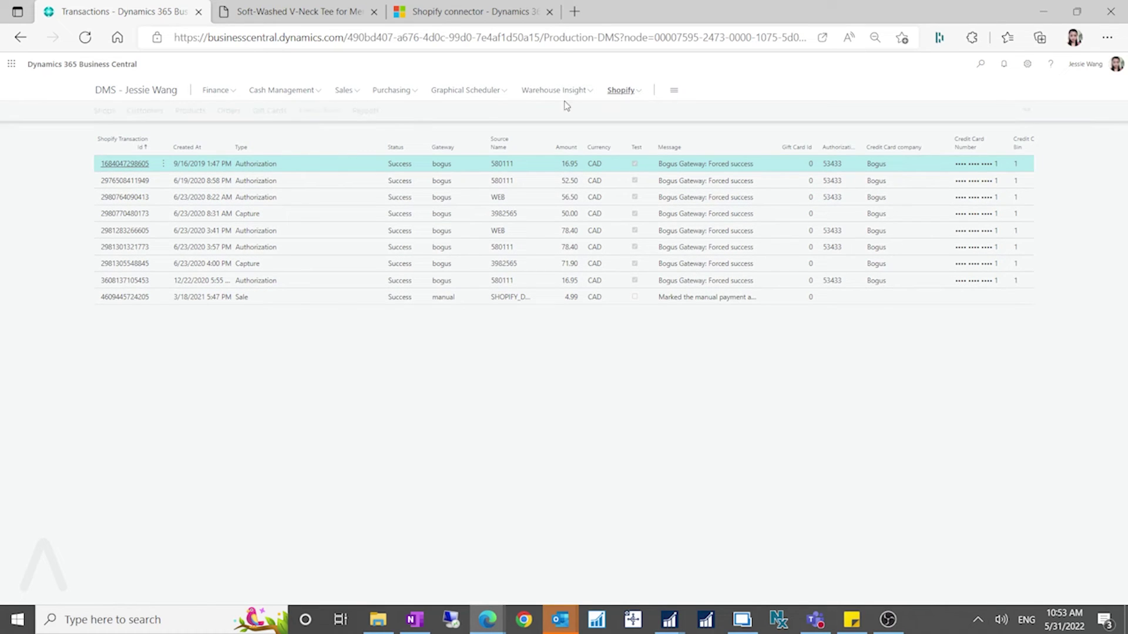
left_click(365, 111)
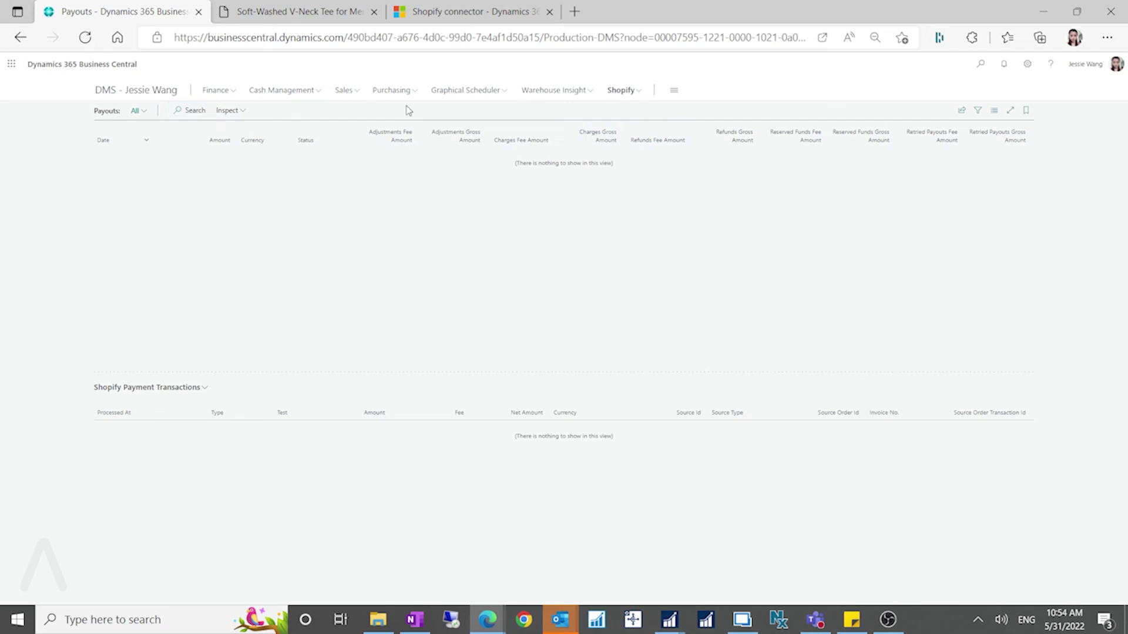
Switch from Payouts to the Shopify Orders list showing orders #1002–#1012.
left_click(635, 94)
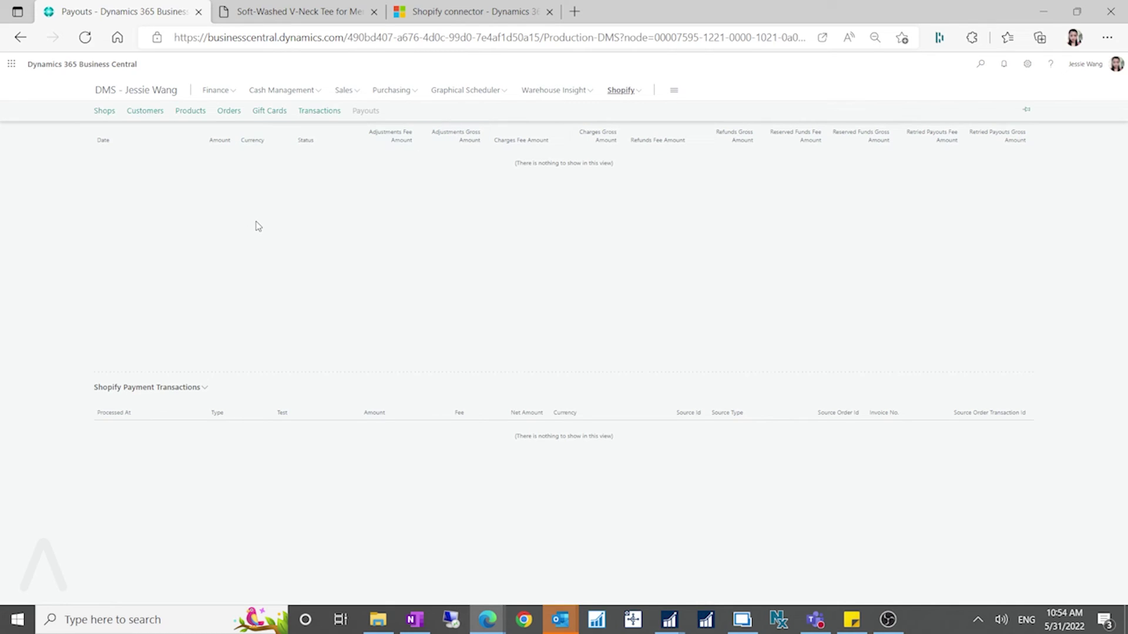
left_click(228, 111)
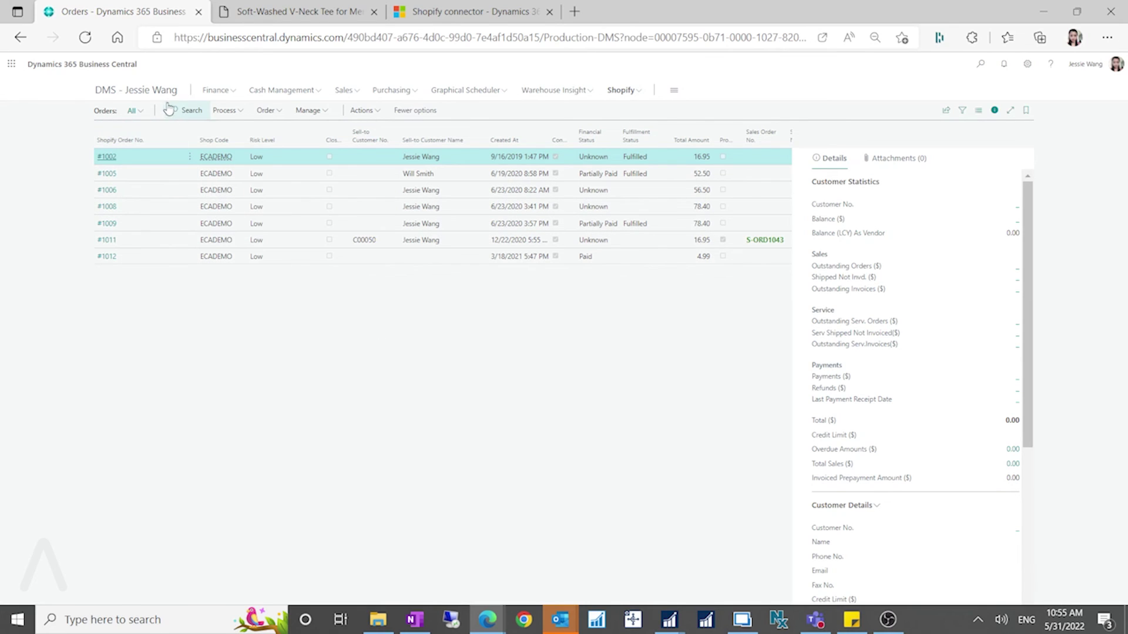
Open Shopify Products and launch the Soft-Washed V-Neck Tee for Men storefront page.
left_click(619, 90)
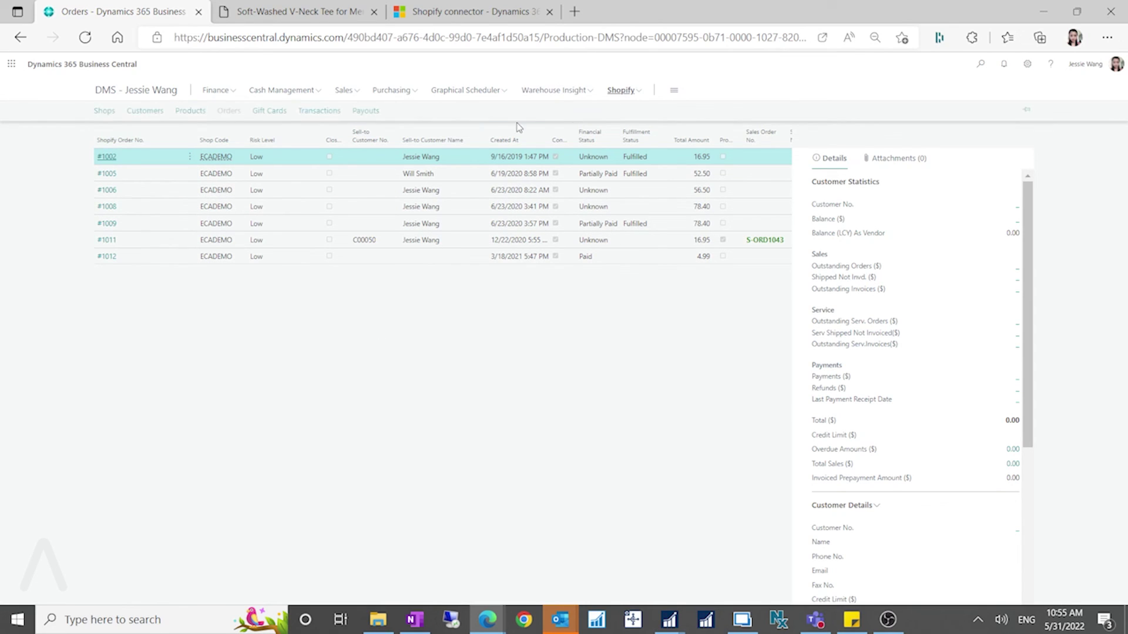
left_click(198, 116)
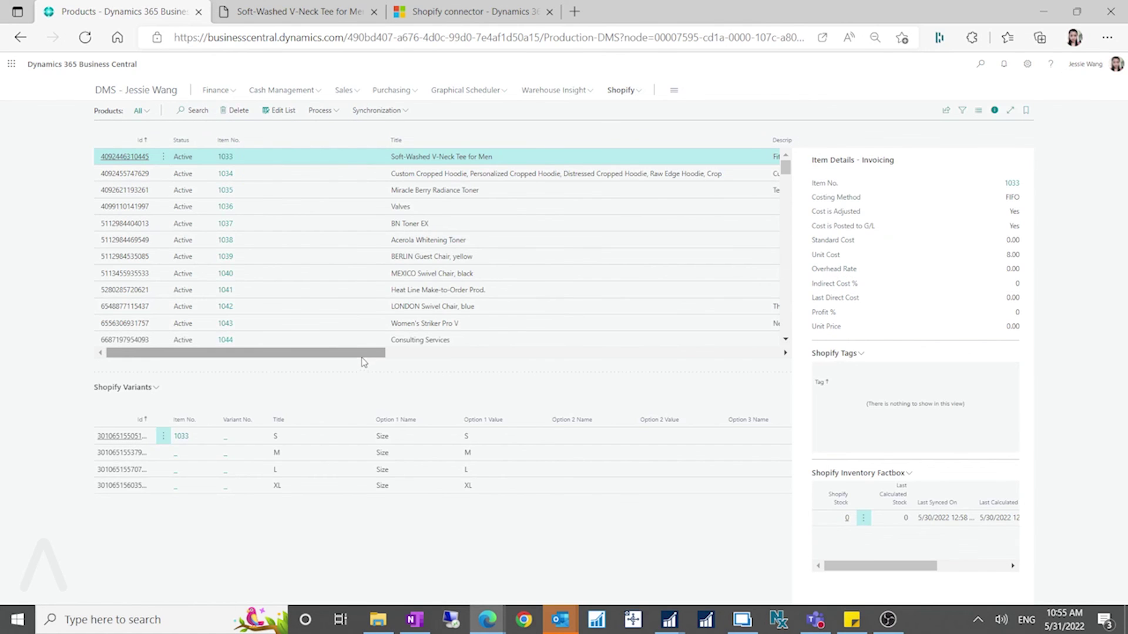
left_click_drag(362, 358, 734, 355)
left_click(678, 156)
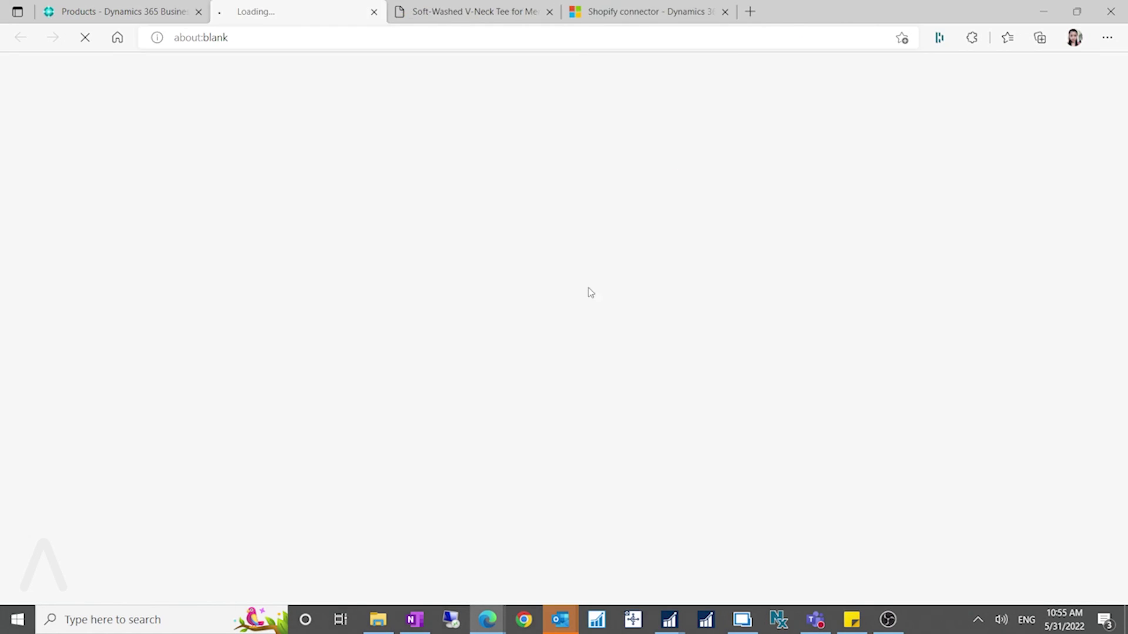
Return to the Business Central Products tab and go back to the Shopify Orders list.
left_click(123, 13)
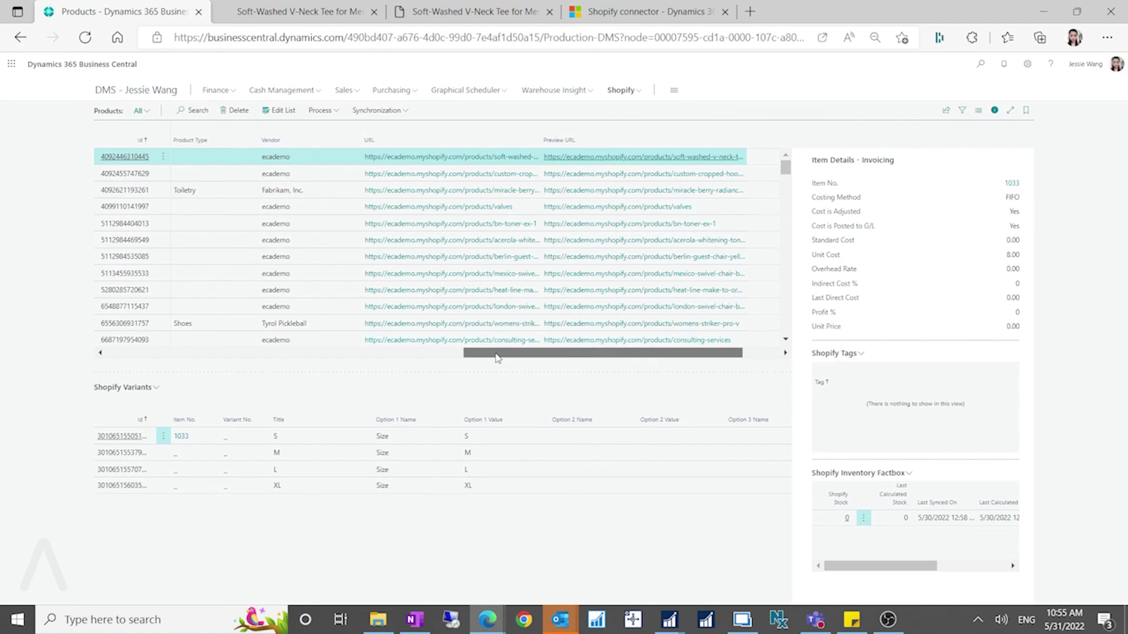
left_click_drag(496, 358, 139, 355)
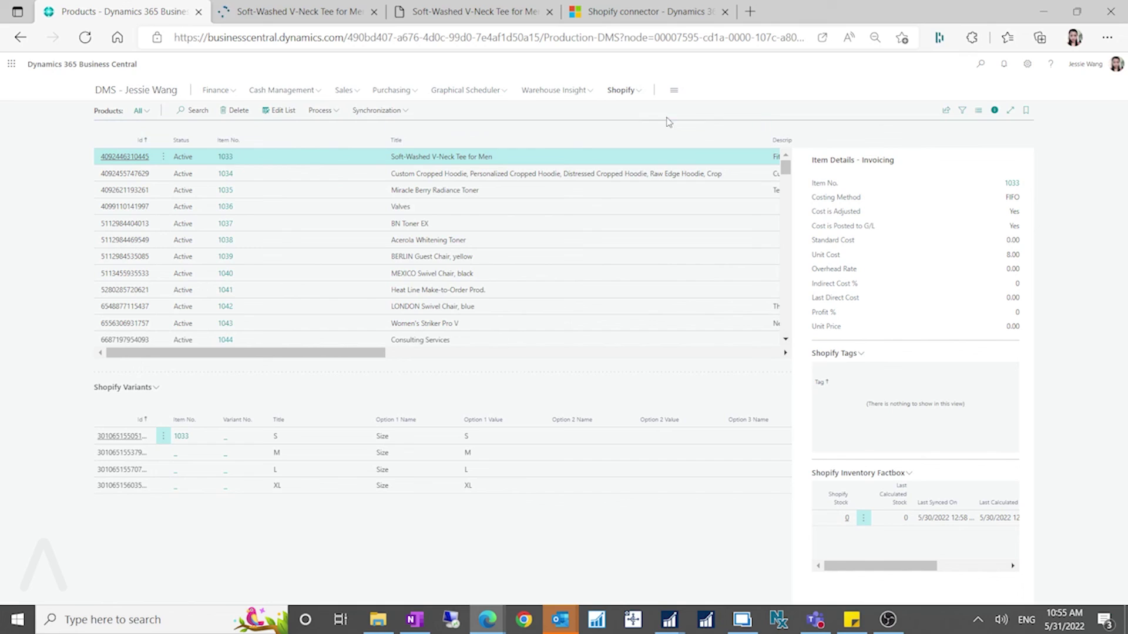
left_click(621, 90)
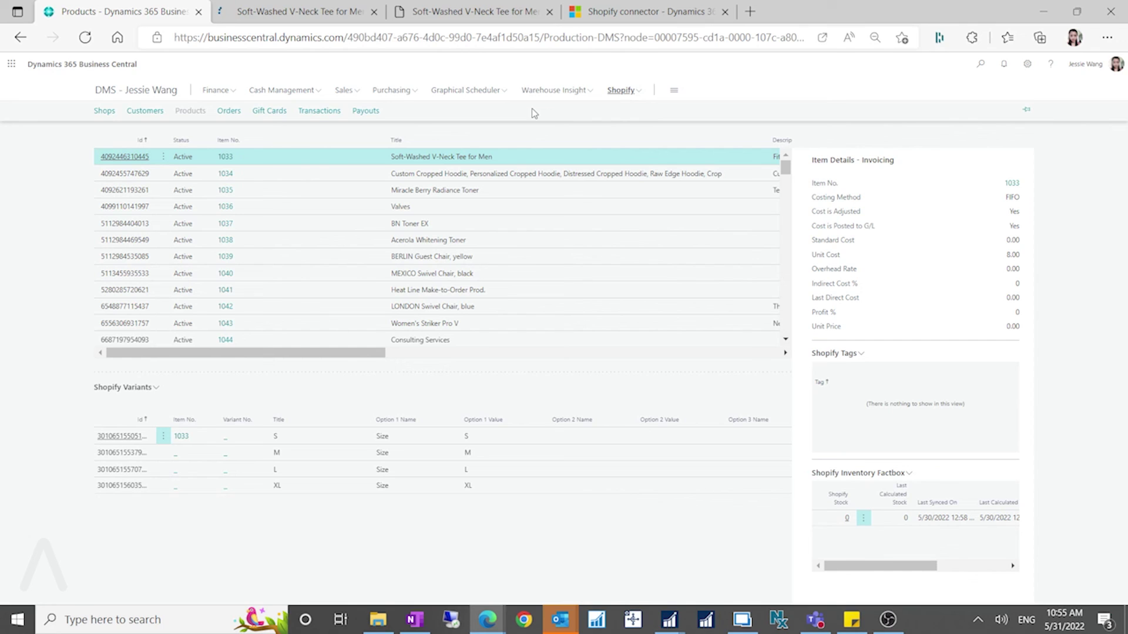
left_click(229, 112)
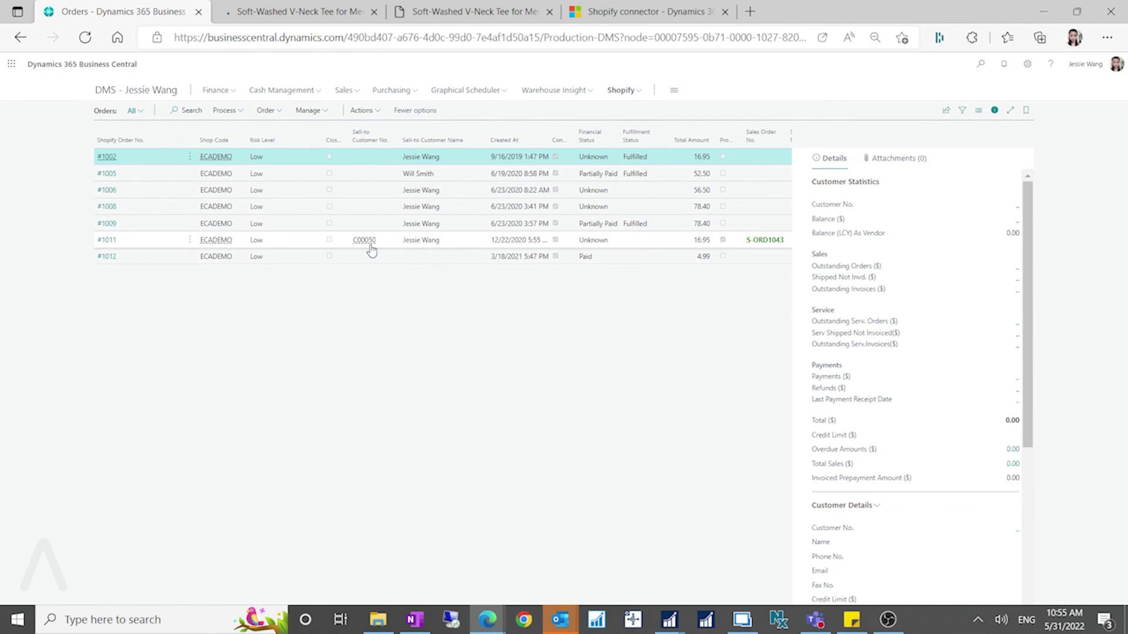
Check order #1011's Process actions, return to Orders, then go to the company home page.
left_click(108, 242)
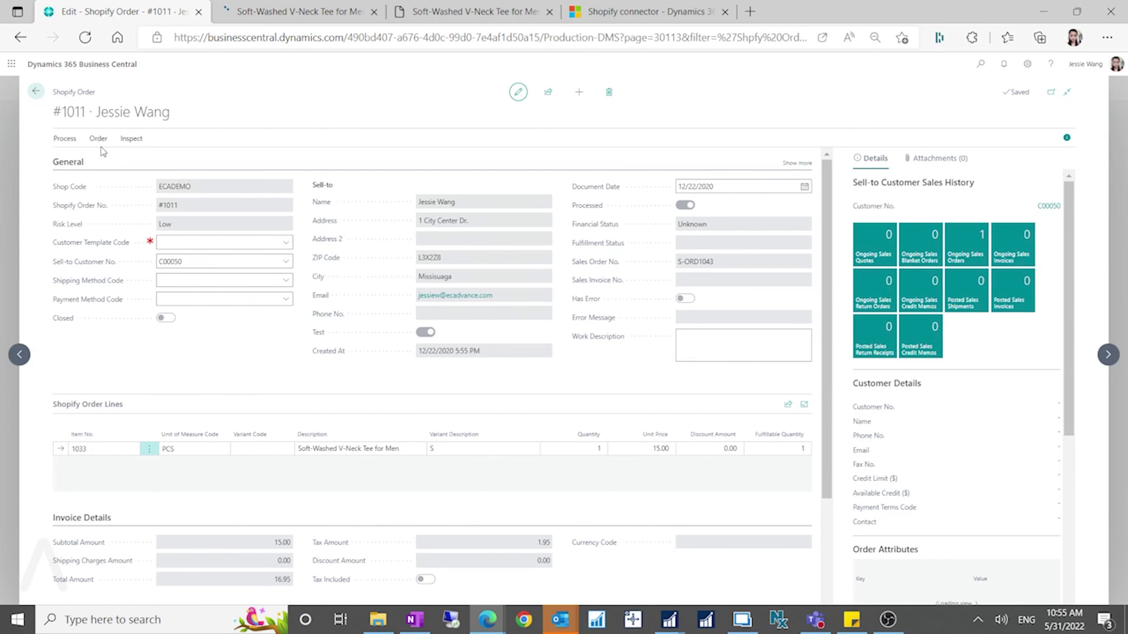
left_click(64, 141)
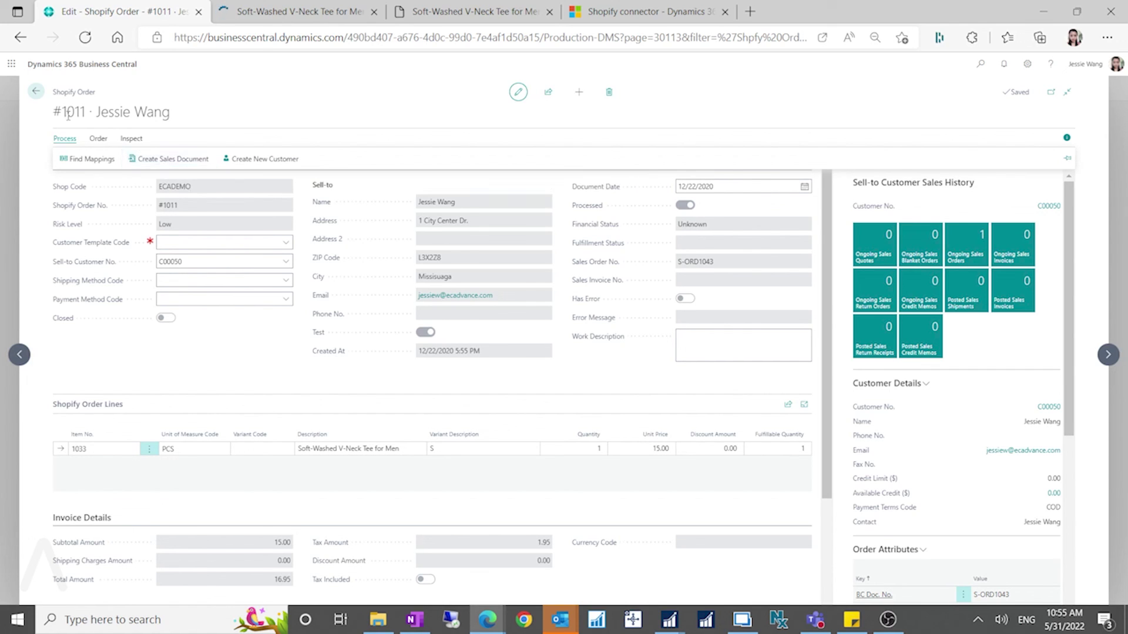
left_click(36, 91)
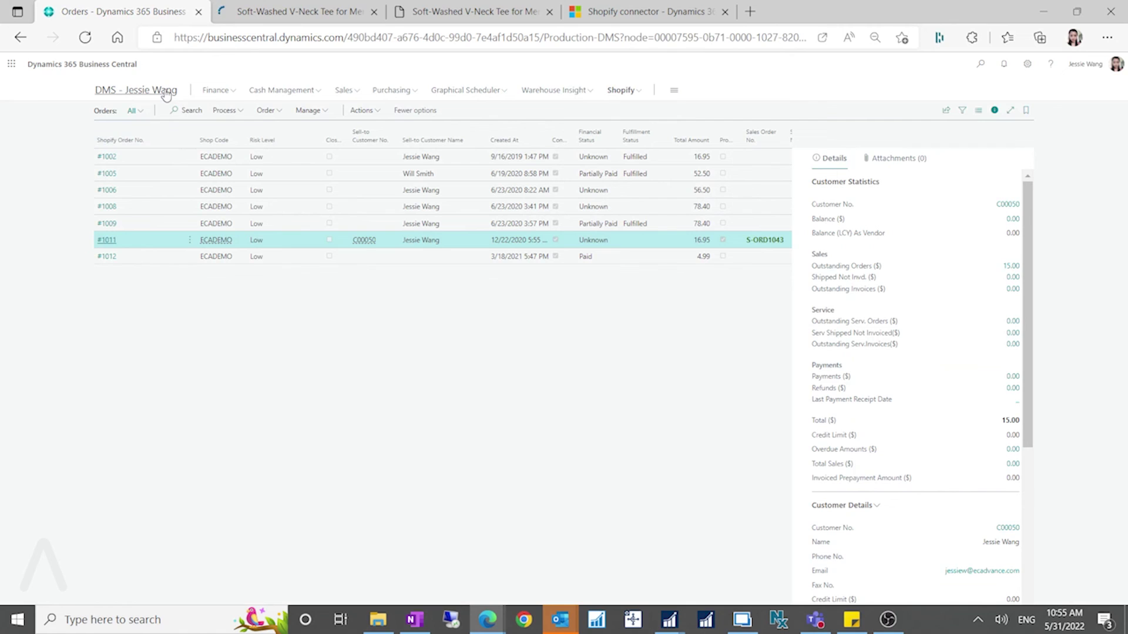
left_click(164, 93)
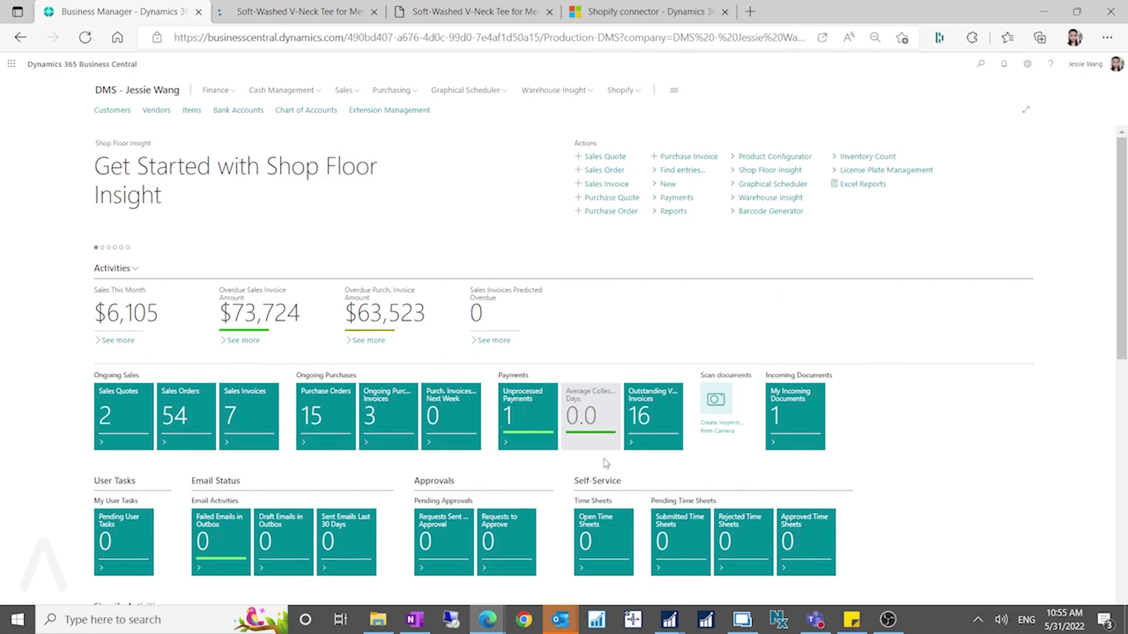